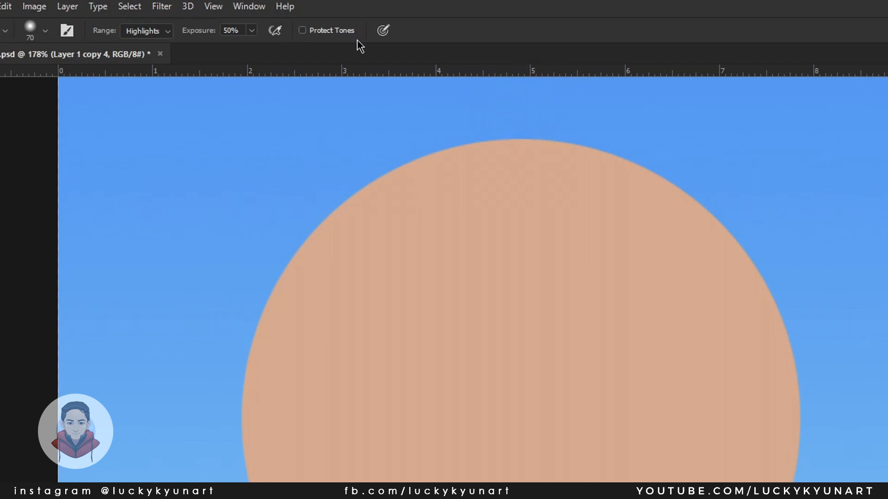
- Try vertical Dodge strokes on the first skin-toned circle with the Highlights range, 50% exposure and Protect Tones off, undoing each one
{"action": "left_click_drag", "start_coordinate": [671, 214], "coordinate": [661, 218]}
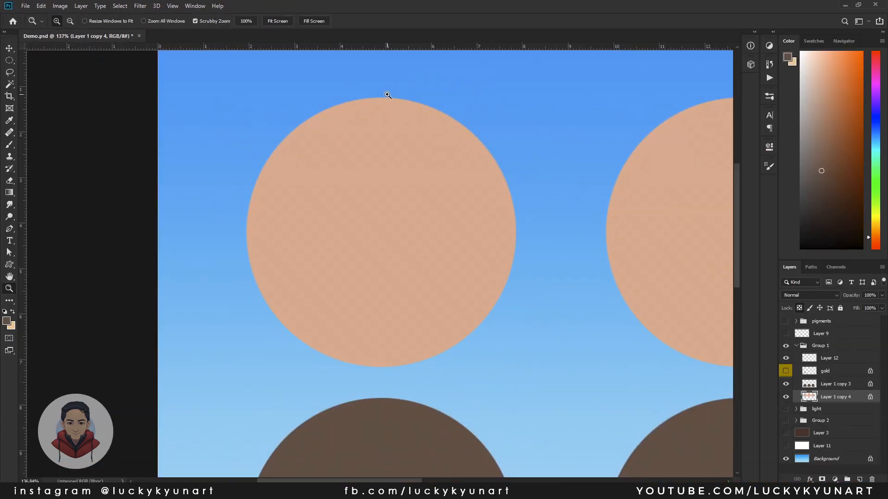
{"action": "key", "text": "o"}
{"action": "mouse_move", "coordinate": [429, 157]}
{"action": "left_mouse_down"}
{"action": "mouse_move", "coordinate": [457, 284]}
{"action": "mouse_move", "coordinate": [466, 257]}
{"action": "left_mouse_up"}
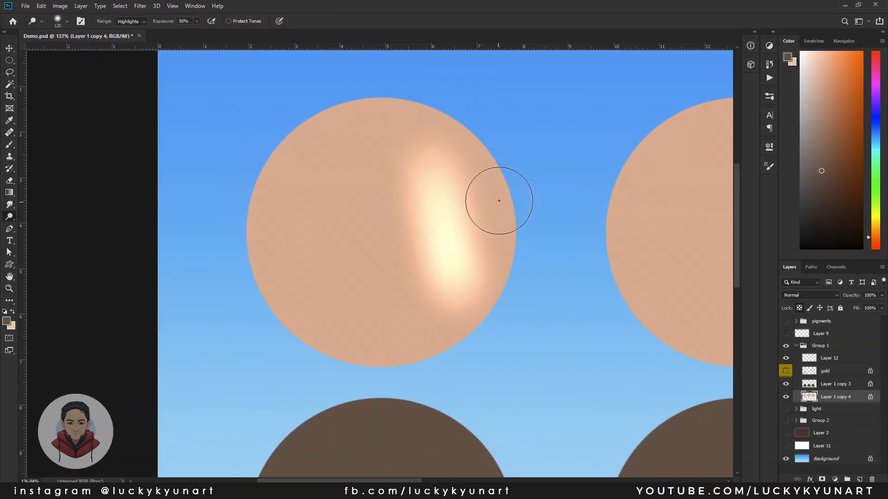
{"action": "key", "text": "ctrl+z"}
{"action": "left_click_drag", "start_coordinate": [421, 171], "coordinate": [452, 291]}
{"action": "key", "text": "ctrl+z"}
{"action": "left_click_drag", "start_coordinate": [421, 175], "coordinate": [455, 304]}
{"action": "key", "text": "ctrl+z"}
{"action": "left_click_drag", "start_coordinate": [448, 162], "coordinate": [462, 307]}
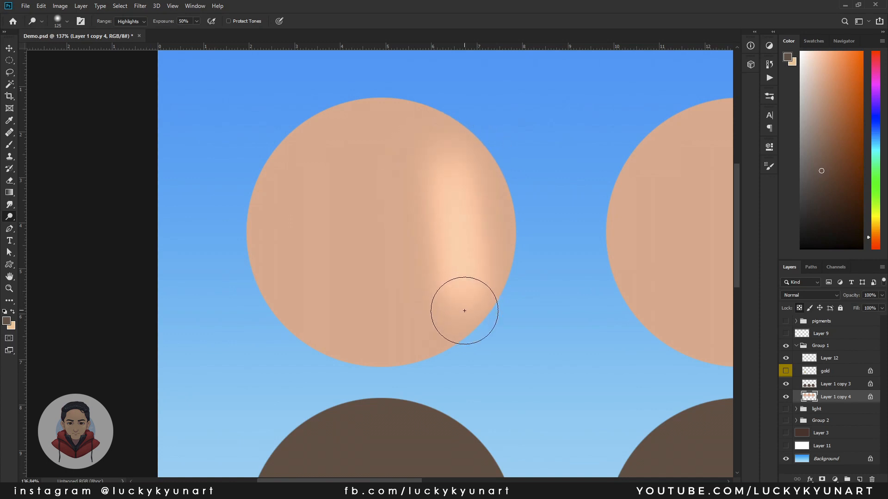
{"action": "key", "text": "ctrl+z"}
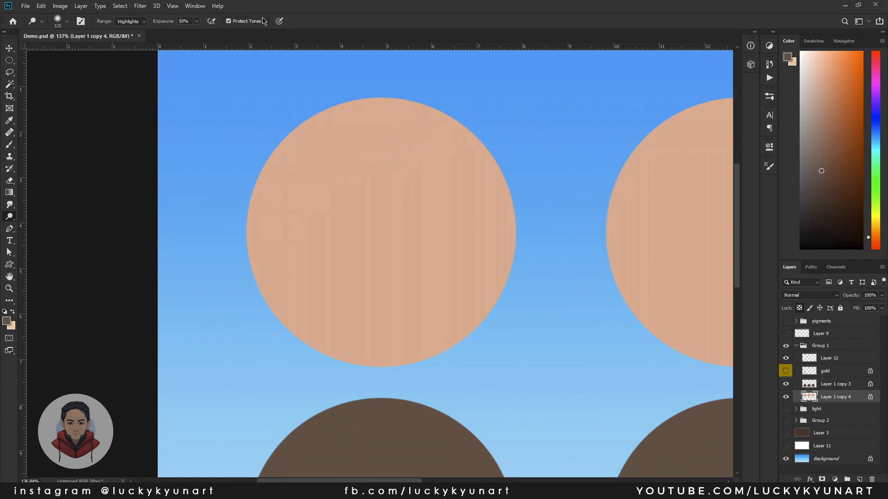
- Try Highlights Dodge strokes on the same skin-toned circle with Protect Tones on, undoing them
{"action": "left_click_drag", "start_coordinate": [492, 143], "coordinate": [439, 319]}
{"action": "key", "text": "ctrl+z"}
{"action": "left_click_drag", "start_coordinate": [448, 153], "coordinate": [452, 311]}
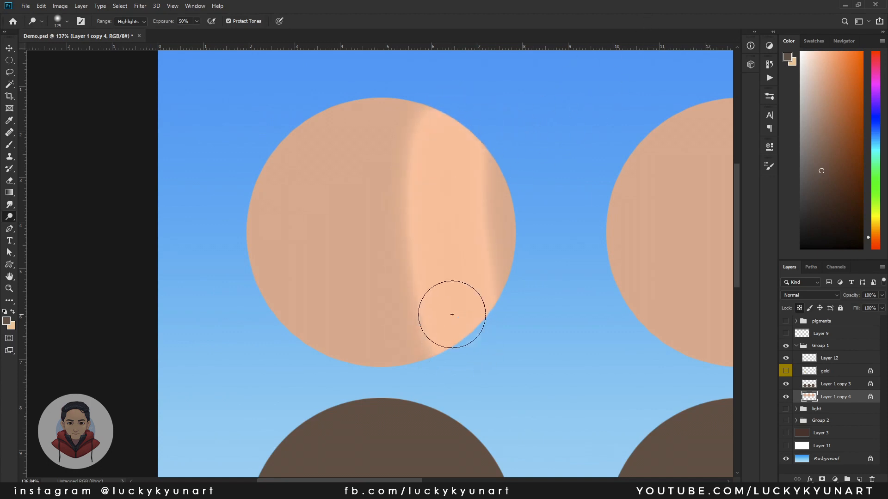
{"action": "key", "text": "ctrl+z"}
{"action": "left_click_drag", "start_coordinate": [471, 138], "coordinate": [497, 330]}
{"action": "left_click_drag", "start_coordinate": [422, 134], "coordinate": [469, 339]}
{"action": "key", "text": "ctrl+z"}
{"action": "mouse_move", "coordinate": [432, 119]}
{"action": "left_mouse_down"}
{"action": "mouse_move", "coordinate": [458, 321]}
{"action": "mouse_move", "coordinate": [398, 262]}
{"action": "mouse_move", "coordinate": [453, 314]}
{"action": "left_mouse_up"}
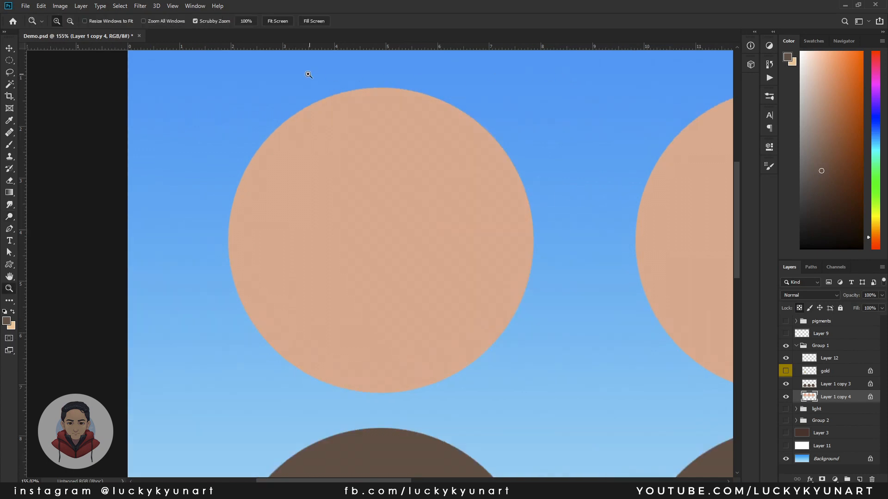
- Try a Dodge stroke along the right side of the skin-toned circle with the range set to Midtones
{"action": "key", "text": "o"}
{"action": "left_click", "coordinate": [140, 21]}
{"action": "left_click", "coordinate": [141, 35]}
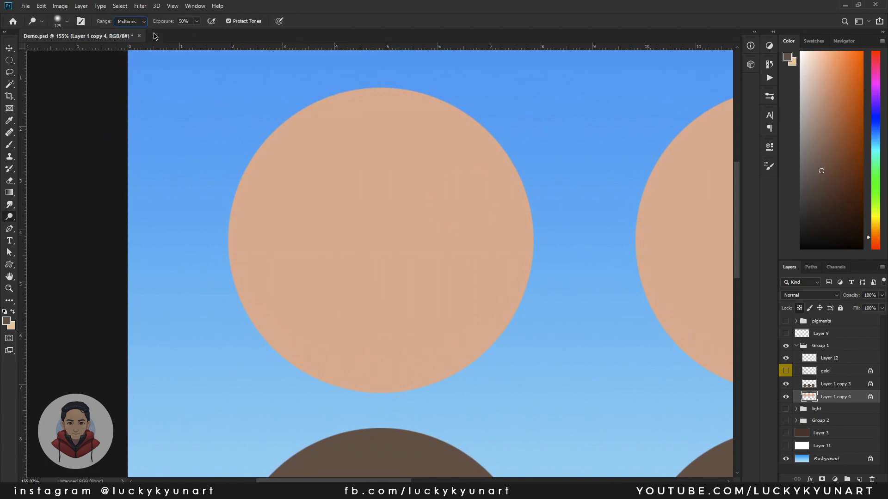
{"action": "left_click_drag", "start_coordinate": [444, 139], "coordinate": [495, 248]}
- Try the Shadows range on both sides of the skin-toned circle, including Dodge strokes with Protect Tones off
{"action": "left_click", "coordinate": [131, 21]}
{"action": "left_click", "coordinate": [132, 29]}
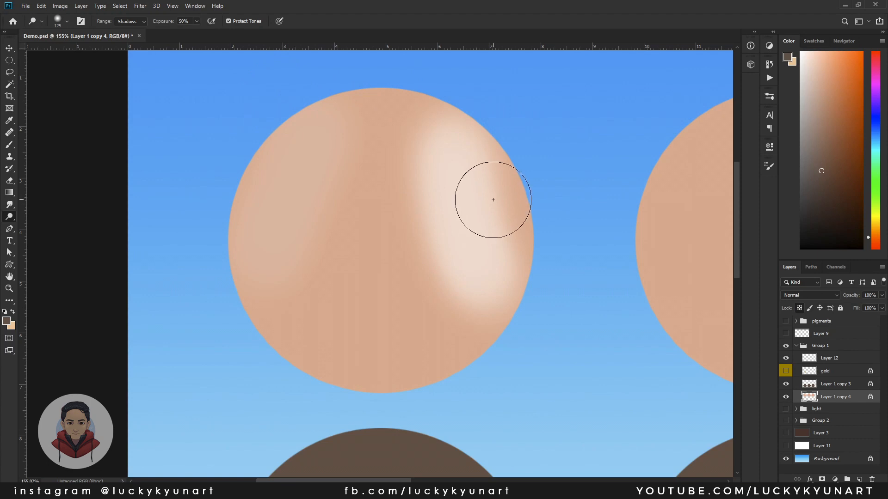
{"action": "left_click", "coordinate": [228, 21]}
{"action": "left_click_drag", "start_coordinate": [460, 119], "coordinate": [484, 289]}
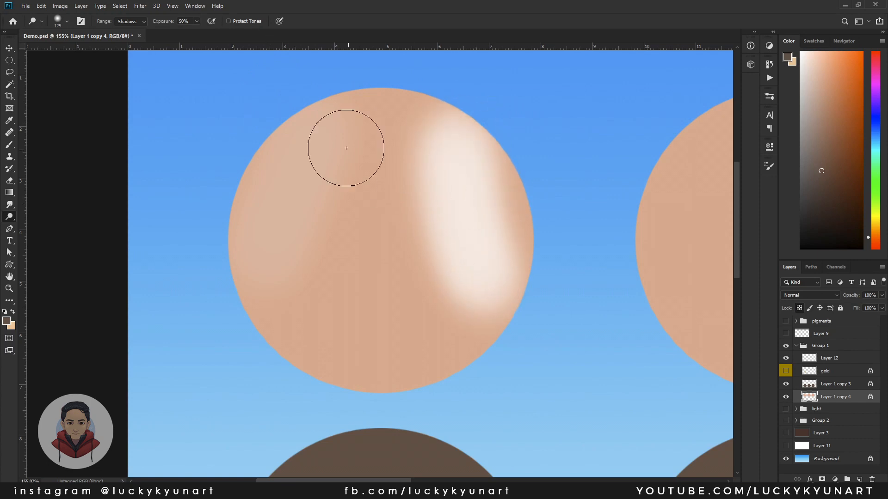
{"action": "left_click_drag", "start_coordinate": [367, 154], "coordinate": [250, 322]}
{"action": "mouse_move", "coordinate": [467, 145]}
{"action": "left_mouse_down"}
{"action": "mouse_move", "coordinate": [492, 257]}
{"action": "mouse_move", "coordinate": [515, 313]}
{"action": "left_mouse_up"}
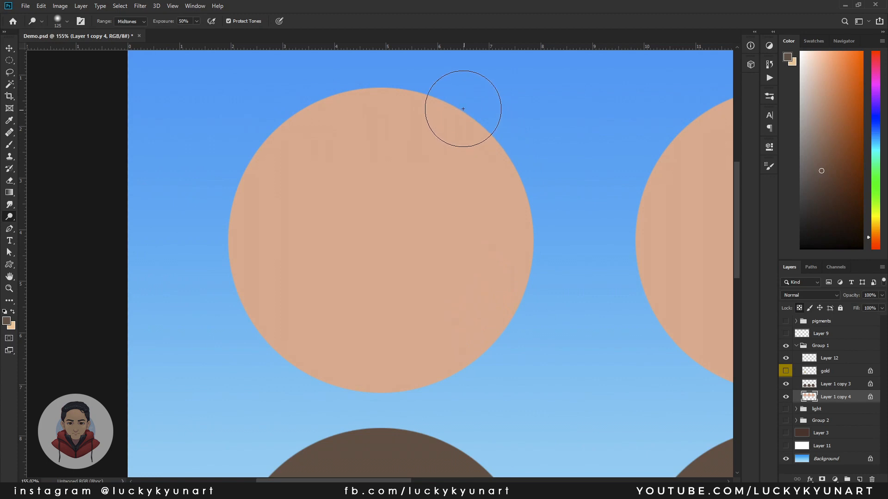
- Dodge the skin-toned circle with Protect Tones on, using Midtones along its right side and Shadows along its left side
{"action": "mouse_move", "coordinate": [462, 109]}
{"action": "left_mouse_down"}
{"action": "mouse_move", "coordinate": [466, 232]}
{"action": "mouse_move", "coordinate": [496, 310]}
{"action": "mouse_move", "coordinate": [450, 133]}
{"action": "mouse_move", "coordinate": [493, 309]}
{"action": "left_mouse_up"}
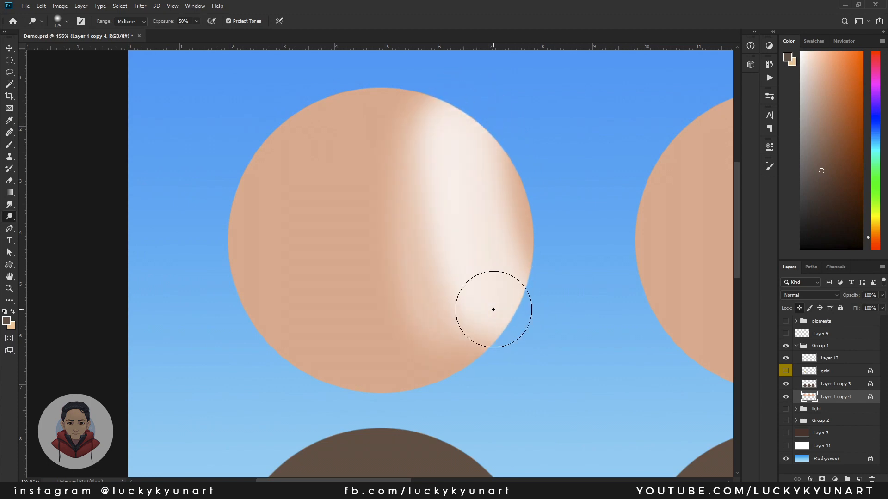
{"action": "left_click", "coordinate": [131, 21]}
{"action": "left_click", "coordinate": [126, 28]}
{"action": "left_click_drag", "start_coordinate": [295, 268], "coordinate": [276, 161]}
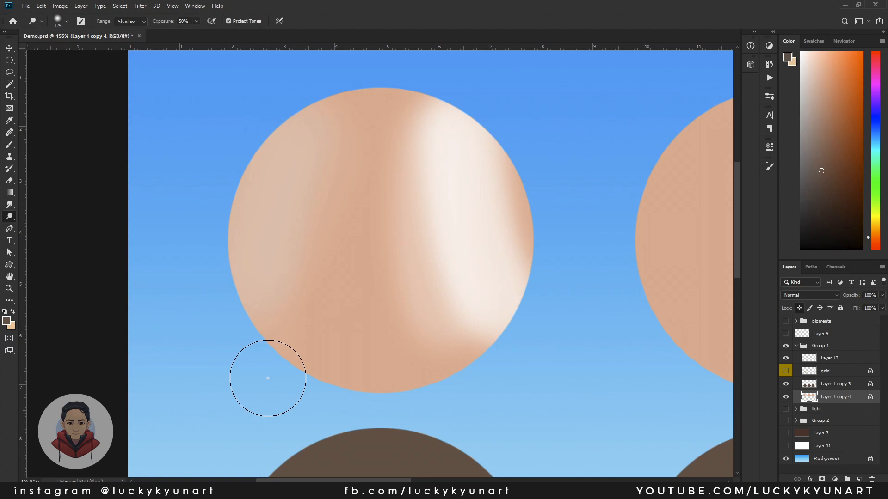
- On Layer 1 copy 3, dodge the first dark brown circle's left side with Shadows and its right side with Midtones
{"action": "scroll", "coordinate": [577, 66], "scroll_direction": "down", "scroll_amount": 8}
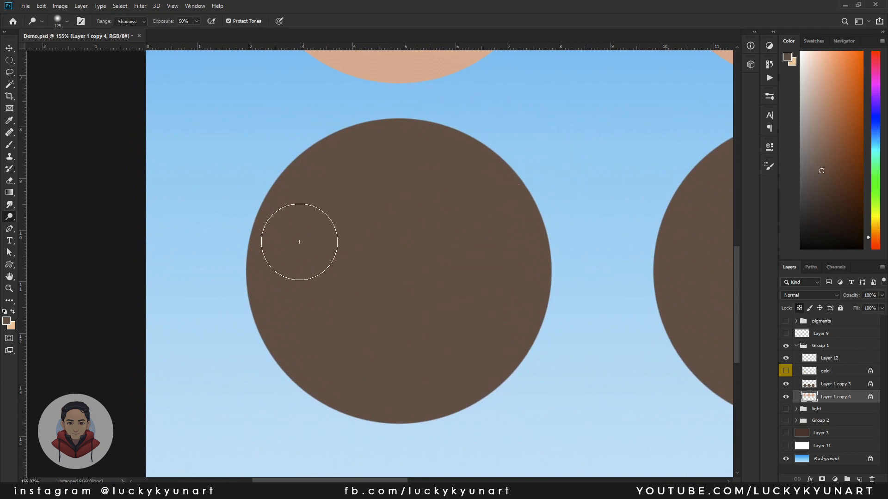
{"action": "key", "text": "alt+]"}
{"action": "mouse_move", "coordinate": [278, 323]}
{"action": "left_mouse_down"}
{"action": "mouse_move", "coordinate": [245, 310]}
{"action": "mouse_move", "coordinate": [263, 390]}
{"action": "left_mouse_up"}
{"action": "left_click", "coordinate": [130, 22]}
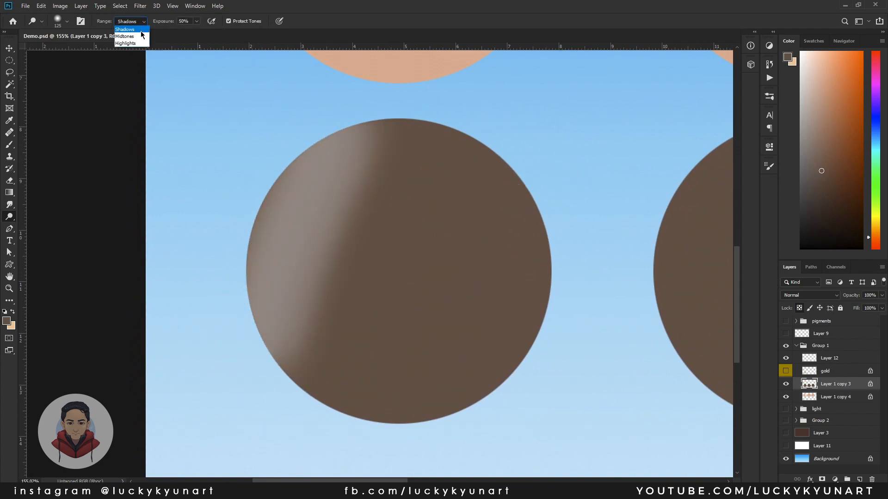
{"action": "left_click", "coordinate": [134, 38]}
{"action": "mouse_move", "coordinate": [481, 198]}
{"action": "left_mouse_down"}
{"action": "mouse_move", "coordinate": [483, 254]}
{"action": "mouse_move", "coordinate": [539, 415]}
{"action": "left_mouse_up"}
- Sample the dark brown circle's colours with the Brush tool to compare base and dodged areas in the colour picker
{"action": "key", "text": "b"}
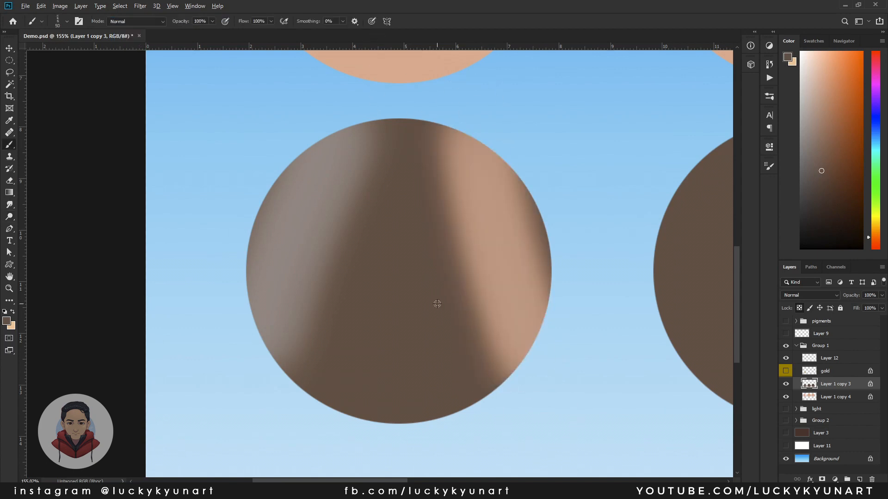
{"action": "mouse_move", "coordinate": [408, 337]}
{"action": "left_mouse_down"}
{"action": "mouse_move", "coordinate": [488, 317]}
{"action": "mouse_move", "coordinate": [436, 318]}
{"action": "mouse_move", "coordinate": [511, 258]}
{"action": "mouse_move", "coordinate": [413, 340]}
{"action": "left_mouse_up"}
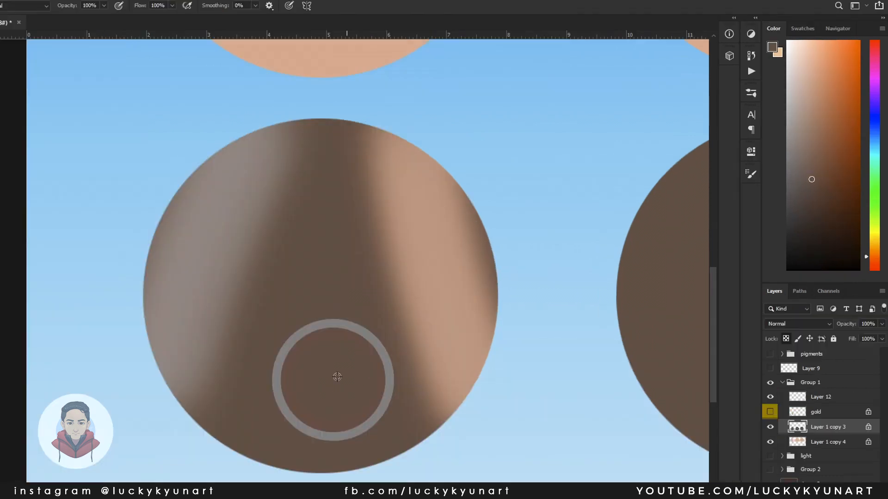
{"action": "left_click_drag", "start_coordinate": [337, 377], "coordinate": [359, 347]}
{"action": "mouse_move", "coordinate": [140, 444]}
{"action": "left_mouse_down"}
{"action": "mouse_move", "coordinate": [234, 365]}
{"action": "mouse_move", "coordinate": [152, 434]}
{"action": "mouse_move", "coordinate": [210, 388]}
{"action": "mouse_move", "coordinate": [153, 365]}
{"action": "left_mouse_up"}
- Brighten the dark circle's right highlight with more Dodge strokes and sample its dodged and base colours for comparison
{"action": "left_click_drag", "start_coordinate": [248, 210], "coordinate": [313, 479]}
{"action": "left_click_drag", "start_coordinate": [238, 187], "coordinate": [327, 498]}
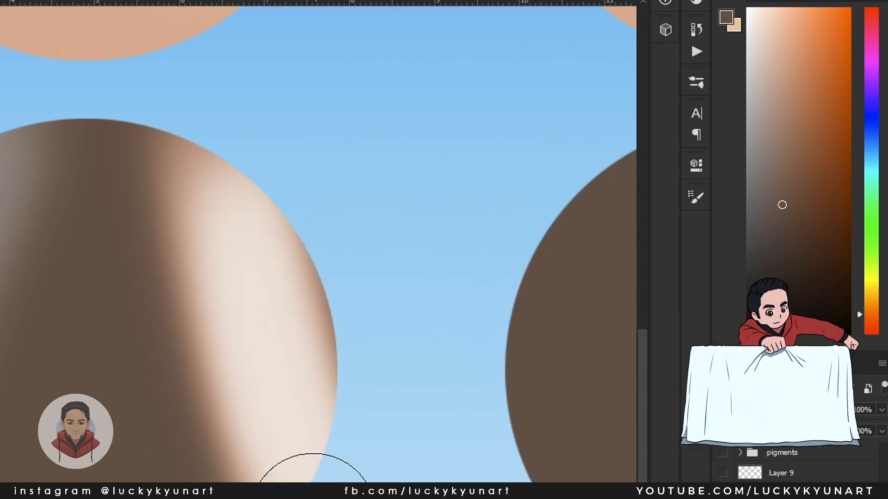
{"action": "left_click", "coordinate": [260, 342], "text": "alt"}
{"action": "left_click_drag", "start_coordinate": [261, 342], "coordinate": [183, 389]}
{"action": "mouse_move", "coordinate": [788, 159]}
{"action": "left_mouse_down"}
{"action": "mouse_move", "coordinate": [768, 68]}
{"action": "mouse_move", "coordinate": [785, 105]}
{"action": "mouse_move", "coordinate": [781, 113]}
{"action": "mouse_move", "coordinate": [776, 80]}
{"action": "mouse_move", "coordinate": [784, 185]}
{"action": "left_mouse_up"}
{"action": "left_click_drag", "start_coordinate": [170, 368], "coordinate": [141, 345]}
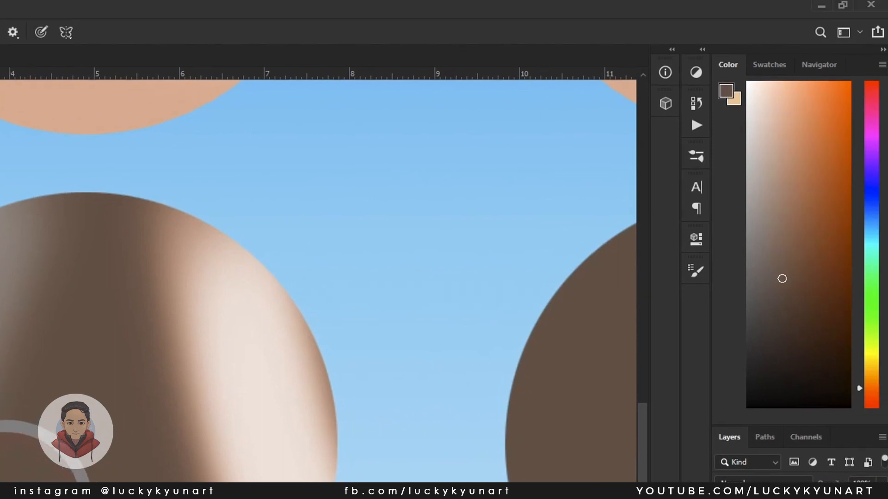
{"action": "left_click", "coordinate": [759, 220]}
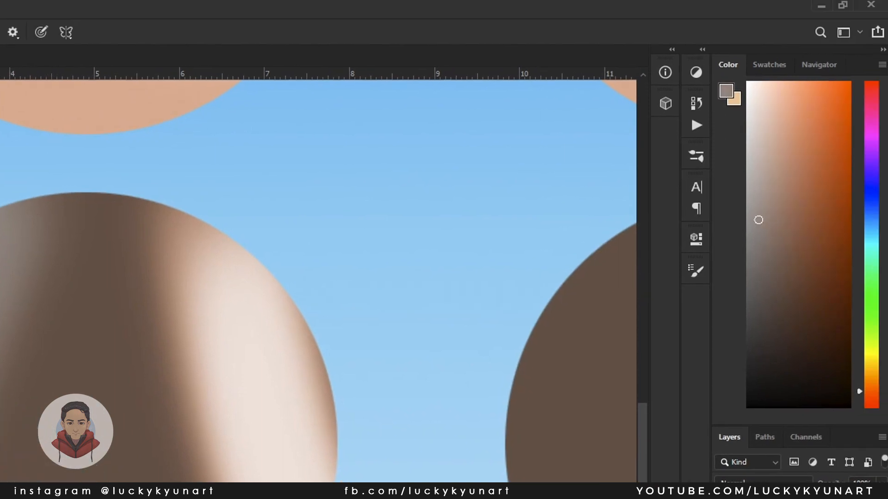
{"action": "left_click_drag", "start_coordinate": [1, 481], "coordinate": [1, 376]}
- Brighten the dark circle's left highlight with more Dodge strokes and sample it against the base colour
{"action": "key", "text": "i"}
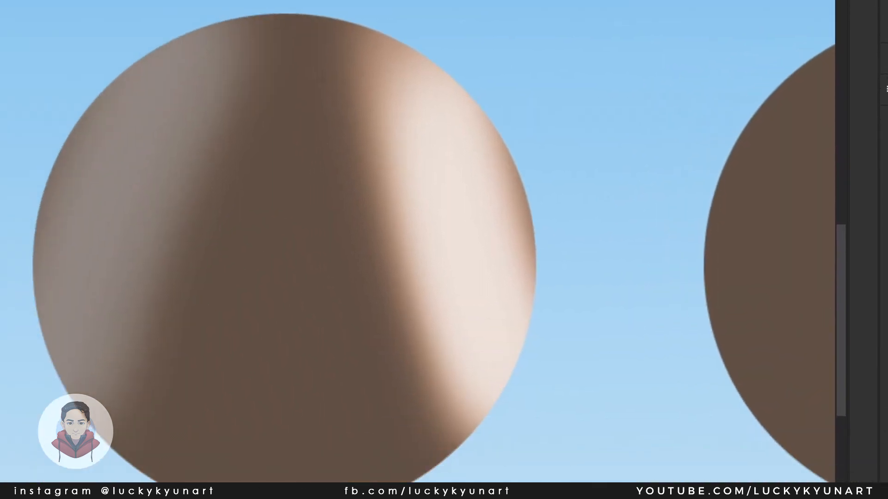
{"action": "left_click_drag", "start_coordinate": [195, 67], "coordinate": [68, 345]}
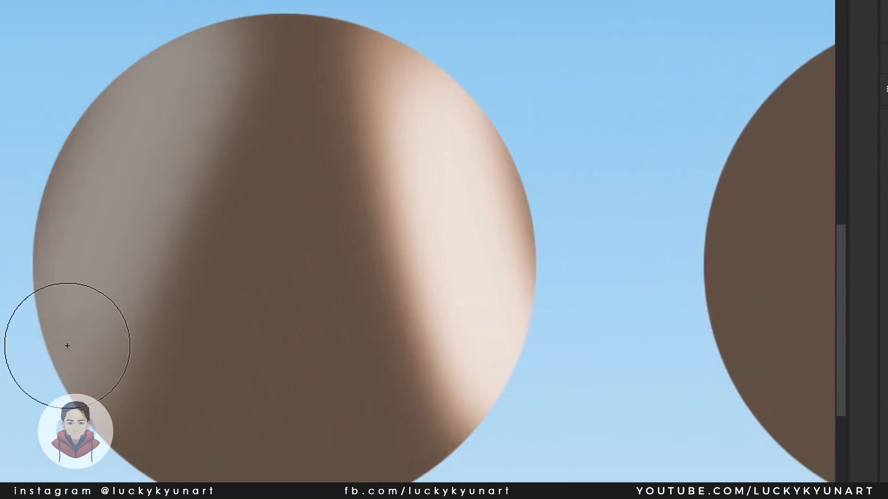
{"action": "left_click_drag", "start_coordinate": [175, 25], "coordinate": [72, 342]}
{"action": "left_click", "coordinate": [134, 219], "text": "alt"}
{"action": "left_click", "coordinate": [265, 360], "text": "alt"}
{"action": "left_click", "coordinate": [131, 230], "text": "alt"}
{"action": "left_click_drag", "start_coordinate": [0, 380], "coordinate": [0, 380]}
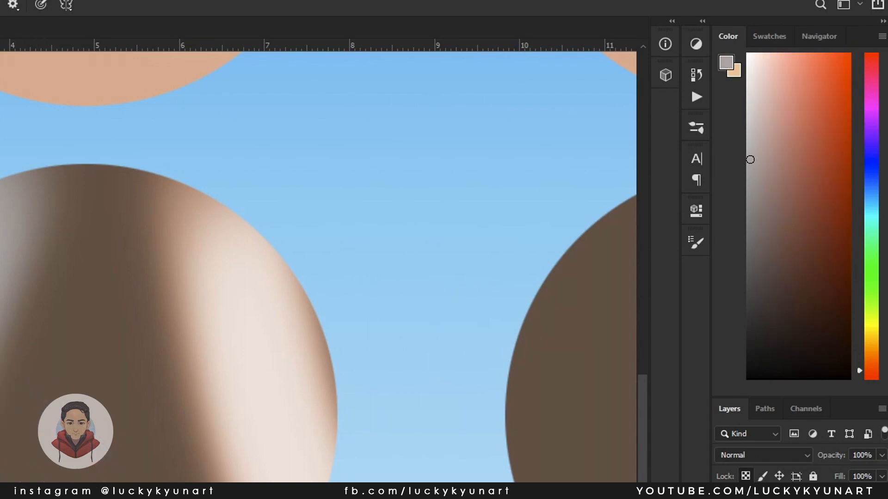
- Undo all the Dodge strokes on the dark brown circle
{"action": "key", "text": "ctrl+z"}
{"action": "key", "text": "ctrl+z"}
{"action": "key", "text": "ctrl+z"}
{"action": "key", "text": "ctrl+z"}
{"action": "key", "text": "ctrl+z"}
{"action": "key", "text": "ctrl+z"}
{"action": "key", "text": "ctrl+z"}
{"action": "key", "text": "ctrl+z"}
{"action": "key", "text": "ctrl+z"}
{"action": "key", "text": "ctrl+z"}
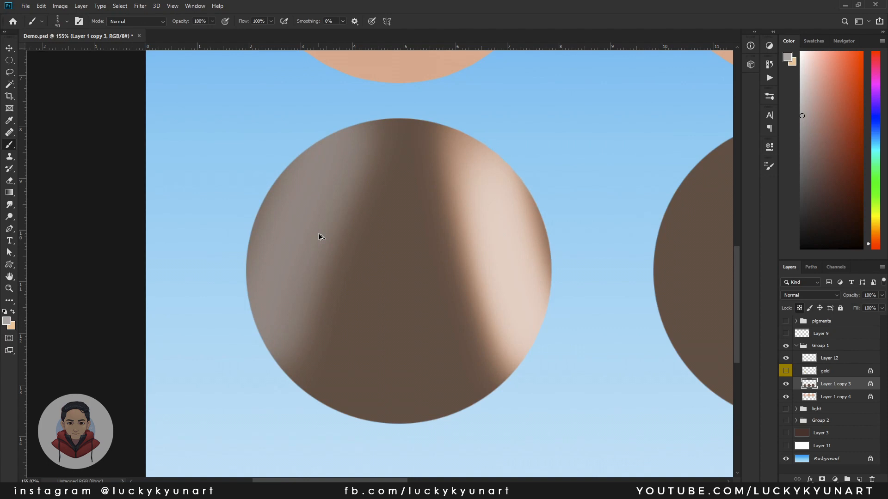
{"action": "key", "text": "ctrl+z"}
- Try Highlights Dodge strokes across the dark brown circle, sample the resulting colours, and undo the strokes
{"action": "key", "text": "o"}
{"action": "key", "text": "alt+shift+h"}
{"action": "mouse_move", "coordinate": [324, 232]}
{"action": "left_mouse_down"}
{"action": "mouse_move", "coordinate": [366, 356]}
{"action": "mouse_move", "coordinate": [408, 363]}
{"action": "mouse_move", "coordinate": [448, 175]}
{"action": "mouse_move", "coordinate": [571, 234]}
{"action": "left_mouse_up"}
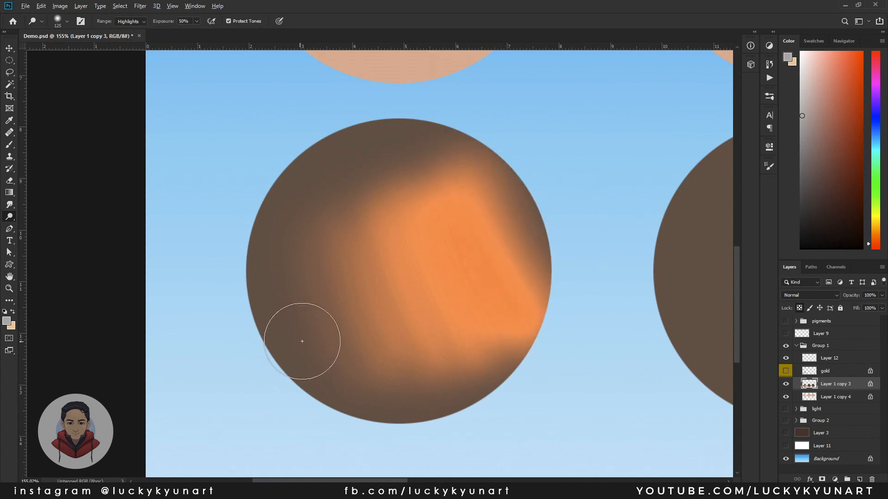
{"action": "key", "text": "b"}
{"action": "mouse_move", "coordinate": [321, 337]}
{"action": "left_mouse_down", "text": "alt"}
{"action": "mouse_move", "coordinate": [483, 257]}
{"action": "mouse_move", "coordinate": [347, 318]}
{"action": "mouse_move", "coordinate": [463, 254]}
{"action": "mouse_move", "coordinate": [301, 337]}
{"action": "mouse_move", "coordinate": [383, 290]}
{"action": "left_mouse_up", "text": "alt"}
{"action": "left_click_drag", "start_coordinate": [383, 291], "coordinate": [324, 320], "text": "alt"}
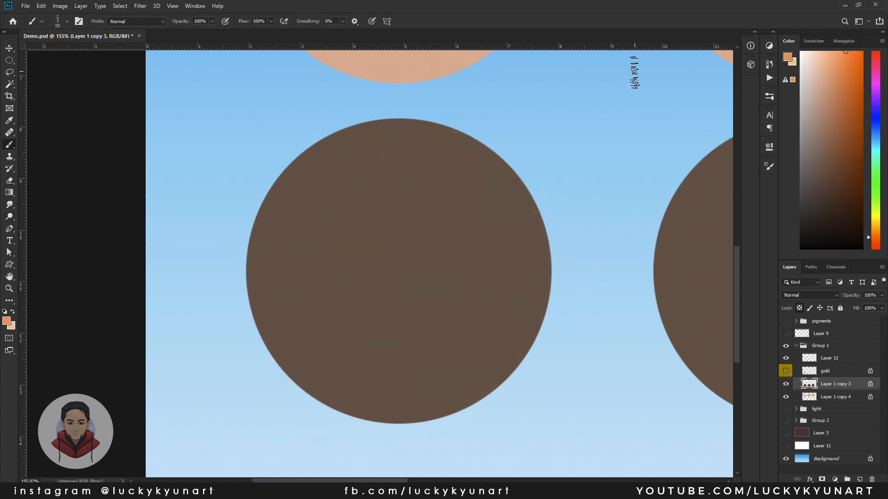
{"action": "left_click_drag", "start_coordinate": [592, 94], "coordinate": [597, 97]}
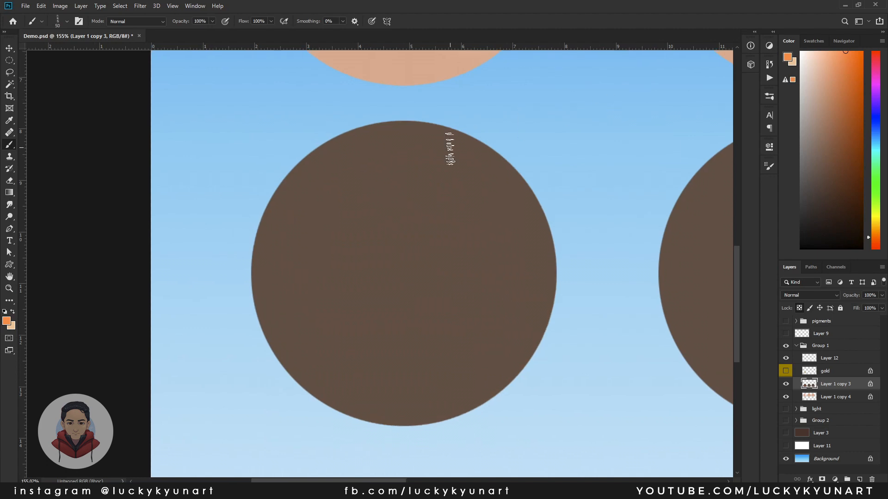
- Hide Layer 1 copy 3 and Layer 1 copy 4, and show and select the gold layer for dodging
{"action": "key", "text": "o"}
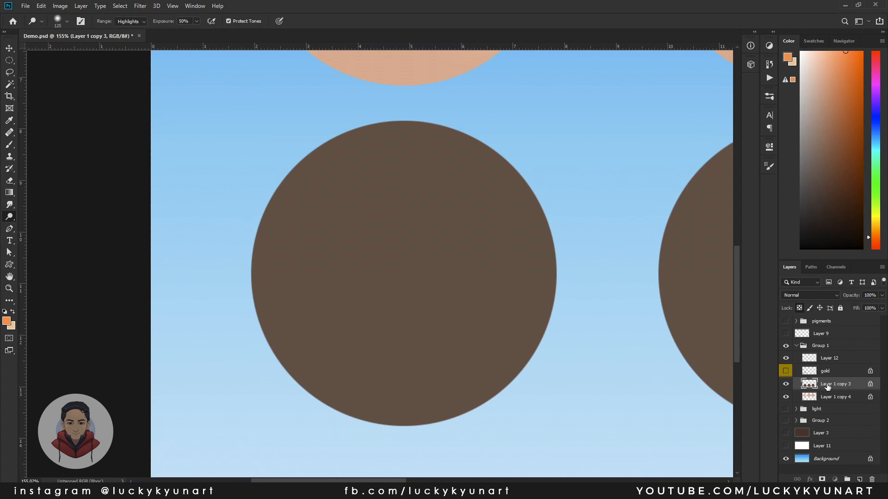
{"action": "left_click", "coordinate": [785, 388]}
{"action": "left_click_drag", "start_coordinate": [596, 376], "coordinate": [620, 458]}
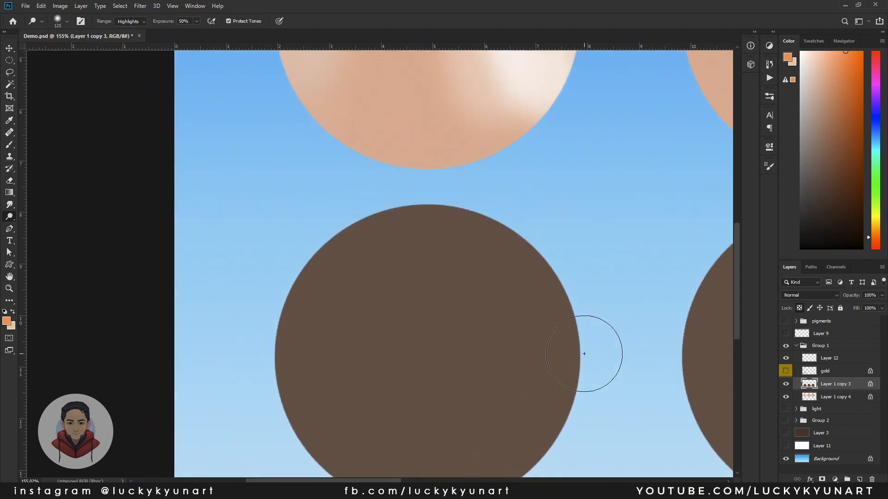
{"action": "left_click_drag", "start_coordinate": [787, 397], "coordinate": [787, 385]}
{"action": "left_click", "coordinate": [787, 373]}
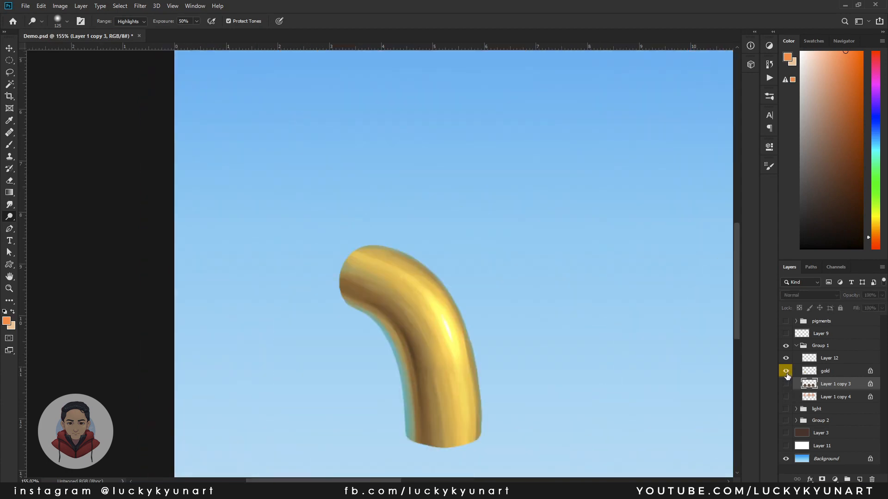
{"action": "left_click", "coordinate": [787, 372]}
{"action": "left_click", "coordinate": [818, 373]}
{"action": "left_click_drag", "start_coordinate": [614, 378], "coordinate": [592, 360]}
{"action": "left_click", "coordinate": [787, 373]}
{"action": "left_click_drag", "start_coordinate": [596, 397], "coordinate": [581, 387]}
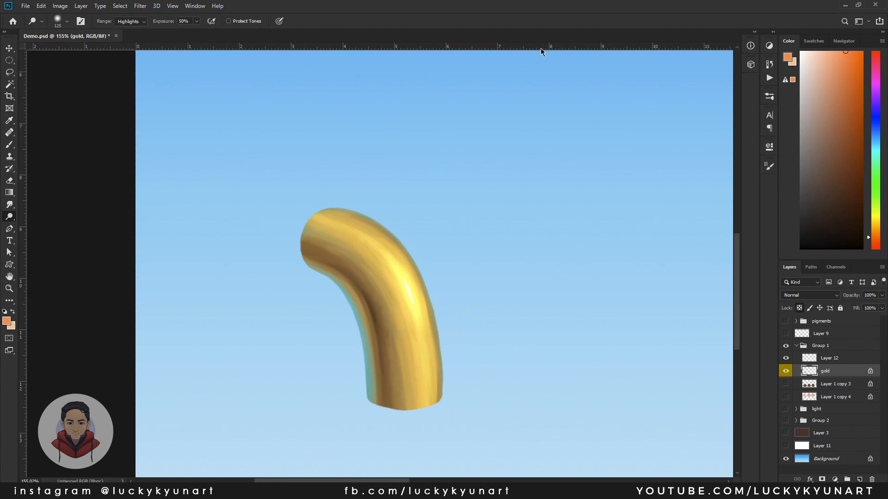
- Dodge highlights along the golden pipe with a 25-pixel brush, the Highlights range, 50% exposure and Protect Tones off
{"action": "key", "text": "bracketleft"}
{"action": "key", "text": "bracketleft"}
{"action": "key", "text": "bracketleft"}
{"action": "key", "text": "bracketleft"}
{"action": "key", "text": "bracketleft"}
{"action": "key", "text": "bracketleft"}
{"action": "key", "text": "bracketleft"}
{"action": "key", "text": "bracketleft"}
{"action": "key", "text": "bracketleft"}
{"action": "key", "text": "bracketleft"}
{"action": "key", "text": "bracketleft"}
{"action": "mouse_move", "coordinate": [362, 226]}
{"action": "left_mouse_down"}
{"action": "mouse_move", "coordinate": [381, 253]}
{"action": "mouse_move", "coordinate": [413, 380]}
{"action": "left_mouse_up"}
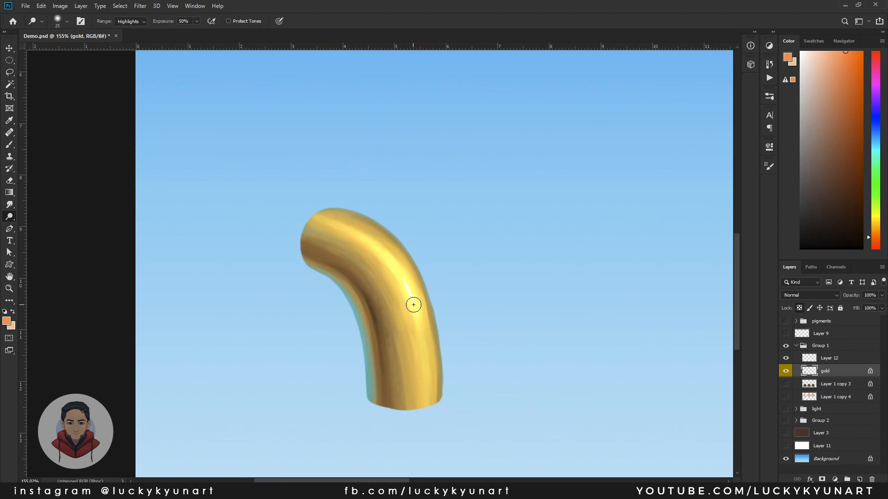
{"action": "left_click_drag", "start_coordinate": [412, 303], "coordinate": [425, 477]}
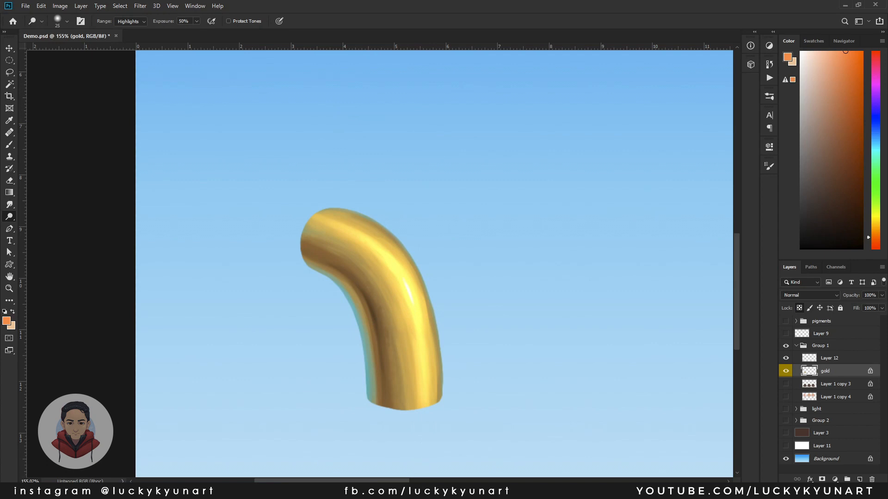
- Hide the gold layer, show Layer 1 copy 3 and Layer 1 copy 4, and bring the second skin-toned circle into view
{"action": "key", "text": "z"}
{"action": "left_click_drag", "start_coordinate": [673, 95], "coordinate": [633, 124]}
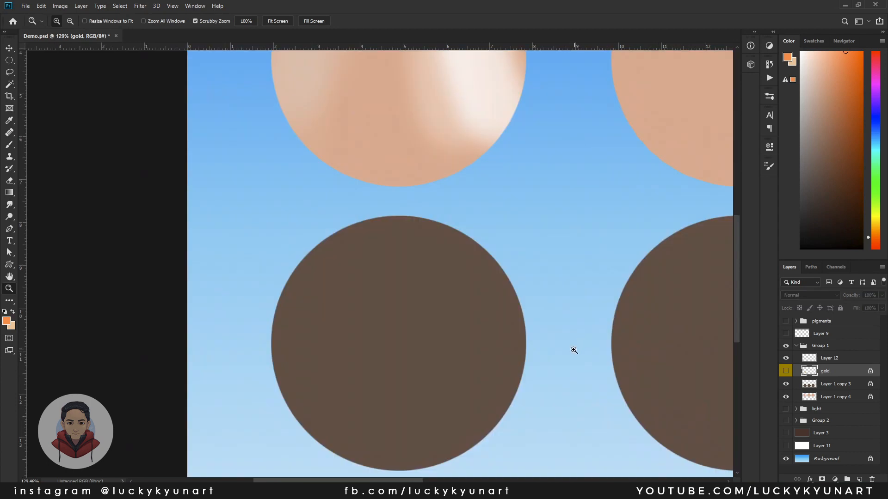
{"action": "left_click_drag", "start_coordinate": [572, 349], "coordinate": [439, 395]}
{"action": "left_click_drag", "start_coordinate": [617, 316], "coordinate": [538, 419]}
{"action": "mouse_move", "coordinate": [565, 290]}
{"action": "left_mouse_down"}
{"action": "mouse_move", "coordinate": [552, 370]}
{"action": "mouse_move", "coordinate": [550, 353]}
{"action": "left_mouse_up"}
- Set the Brush tool to Color Dodge mode and make Layer 1 copy 4 the layer to paint on
{"action": "key", "text": "b"}
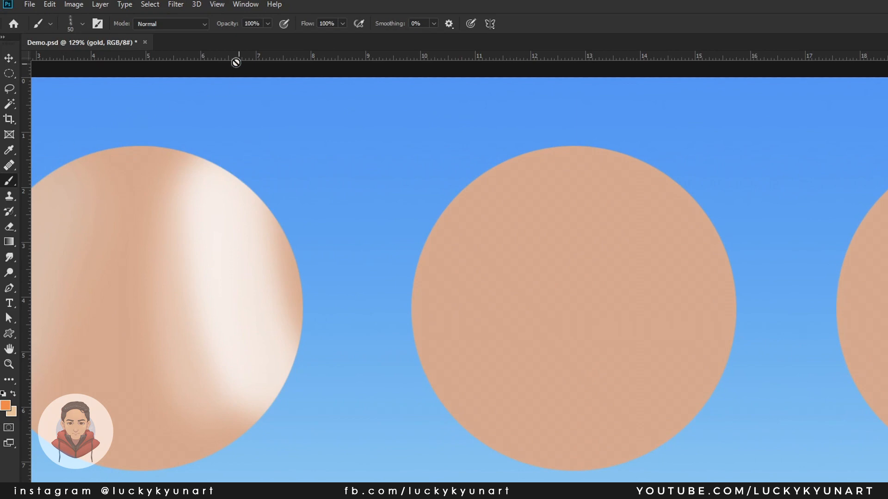
{"action": "left_click", "coordinate": [157, 21]}
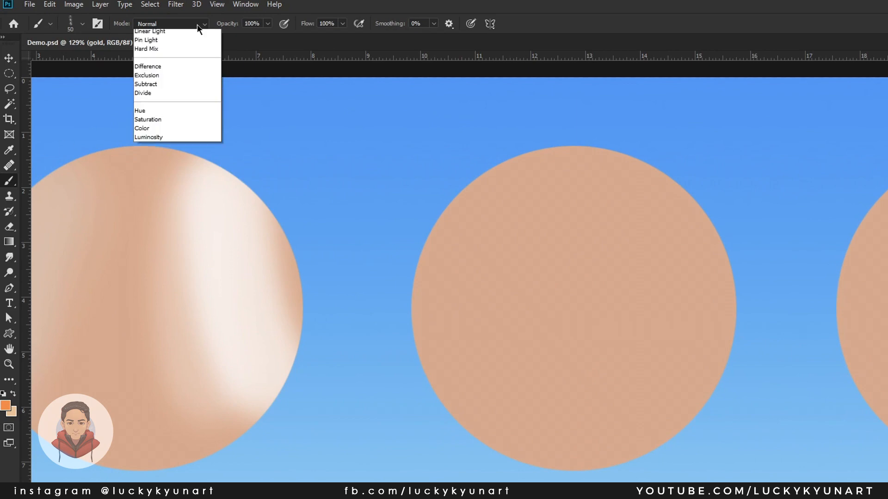
{"action": "left_click", "coordinate": [204, 149]}
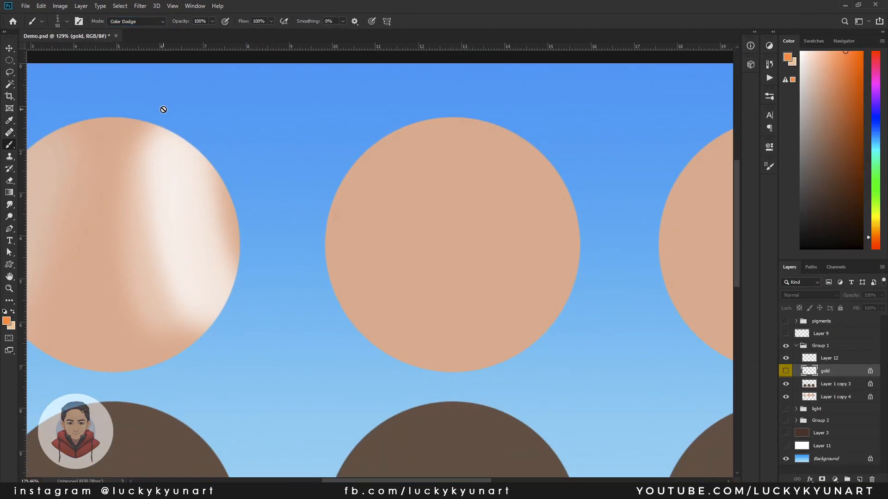
{"action": "left_click", "coordinate": [836, 397]}
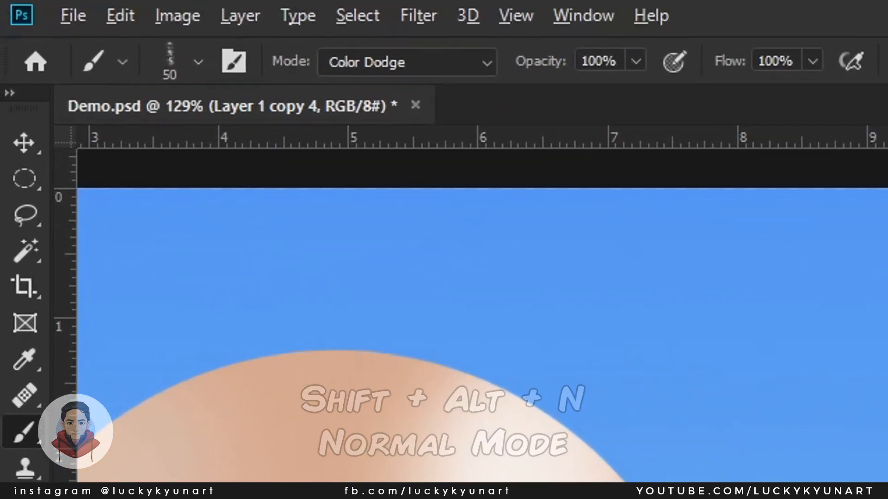
- Switch the Brush mode through Normal, Overlay and Multiply, and return it to Color Dodge
{"action": "key", "text": "shift+alt+n"}
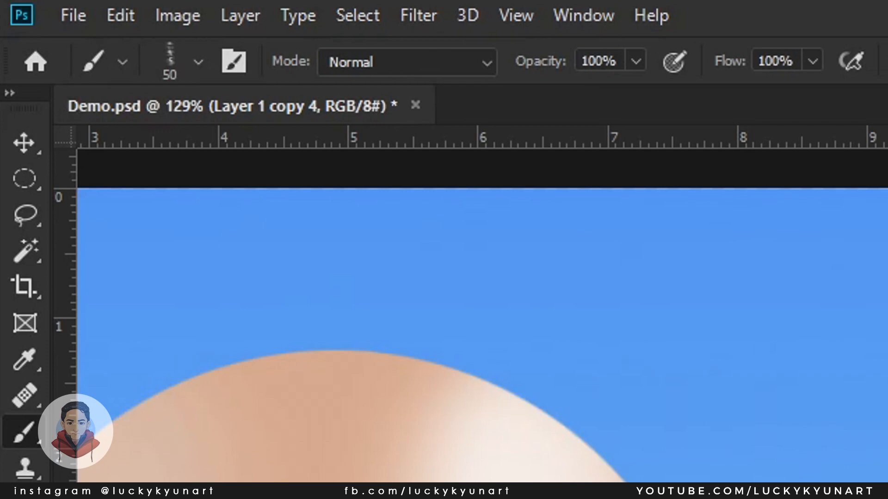
{"action": "key", "text": "shift+alt+o"}
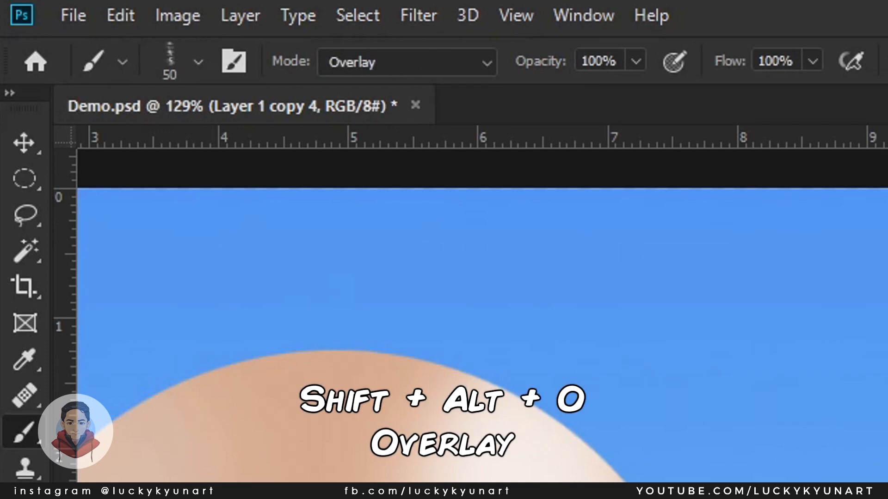
{"action": "key", "text": "shift+alt+m"}
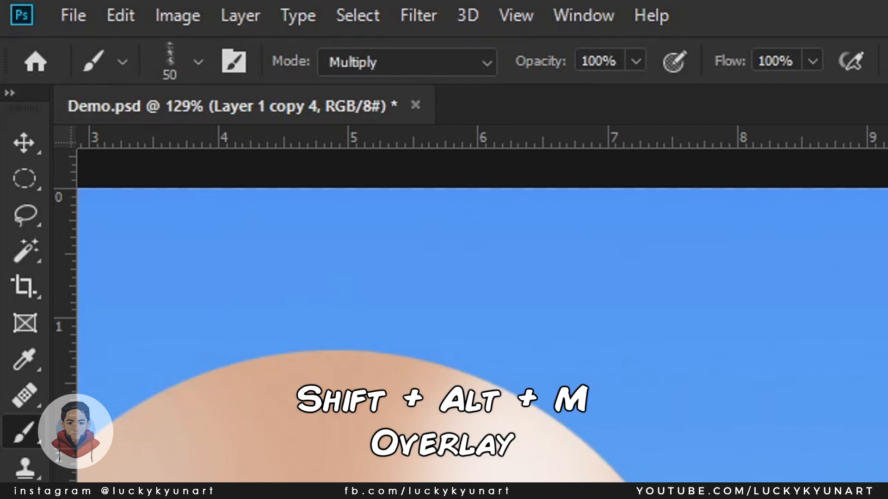
{"action": "key", "text": "shift+alt+d"}
{"action": "key", "text": "shift+alt+n"}
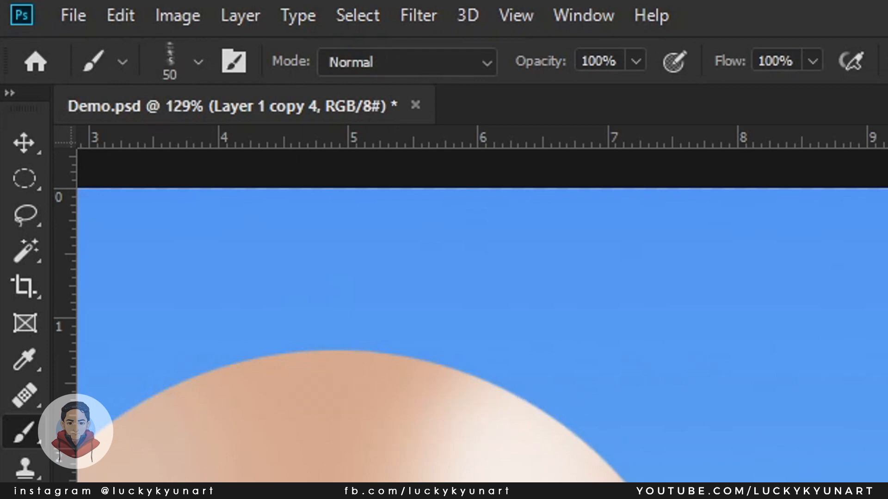
{"action": "key", "text": "shift+alt+d"}
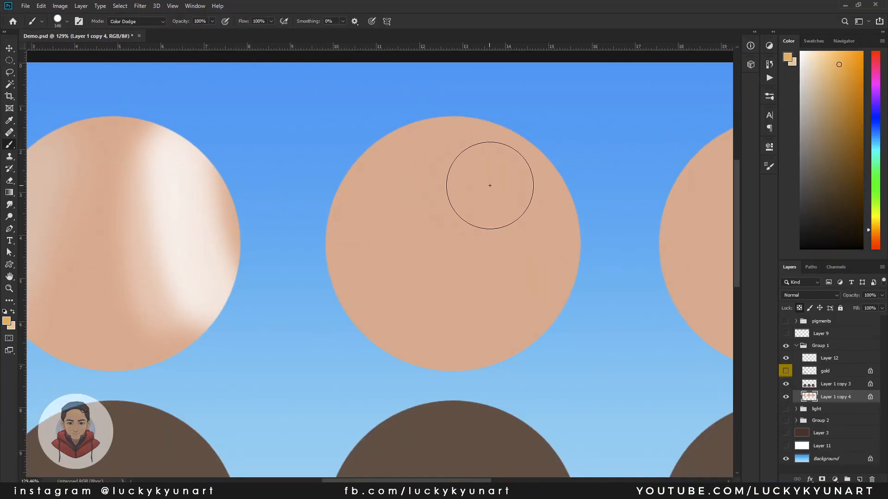
- Try light orange Color Dodge strokes on the second skin-toned circle and undo each one
{"action": "left_click_drag", "start_coordinate": [472, 189], "coordinate": [514, 271]}
{"action": "key", "text": "ctrl+z"}
{"action": "mouse_move", "coordinate": [469, 178]}
{"action": "left_mouse_down"}
{"action": "mouse_move", "coordinate": [498, 203]}
{"action": "mouse_move", "coordinate": [515, 244]}
{"action": "left_mouse_up"}
{"action": "key", "text": "ctrl+z"}
{"action": "left_click_drag", "start_coordinate": [472, 188], "coordinate": [488, 263]}
{"action": "key", "text": "ctrl+z"}
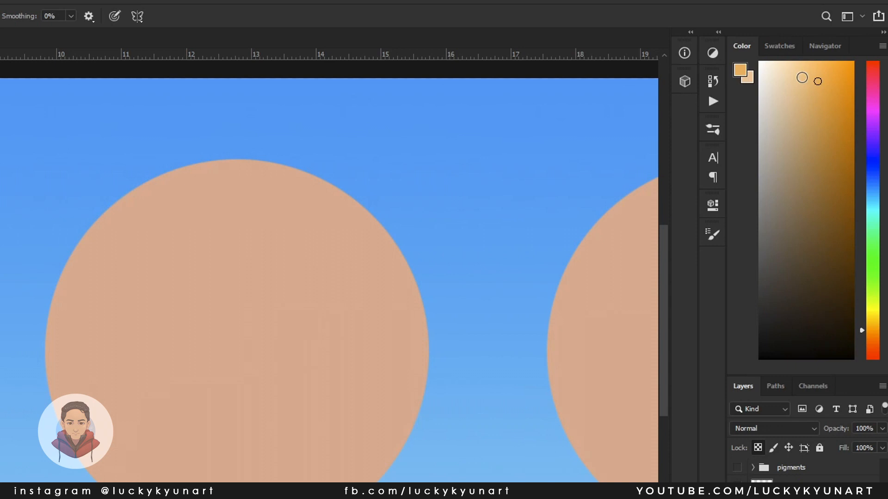
- Choose a dark brown foreground colour and try Color Dodge strokes on the second skin-toned circle, undoing each one
{"action": "left_click", "coordinate": [816, 279]}
{"action": "left_click_drag", "start_coordinate": [307, 264], "coordinate": [327, 409]}
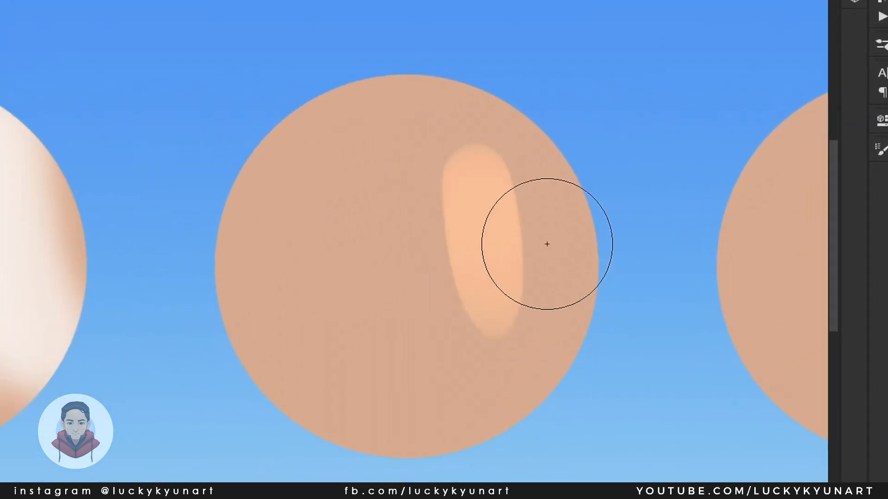
{"action": "key", "text": "ctrl+z"}
{"action": "left_click_drag", "start_coordinate": [481, 164], "coordinate": [501, 291]}
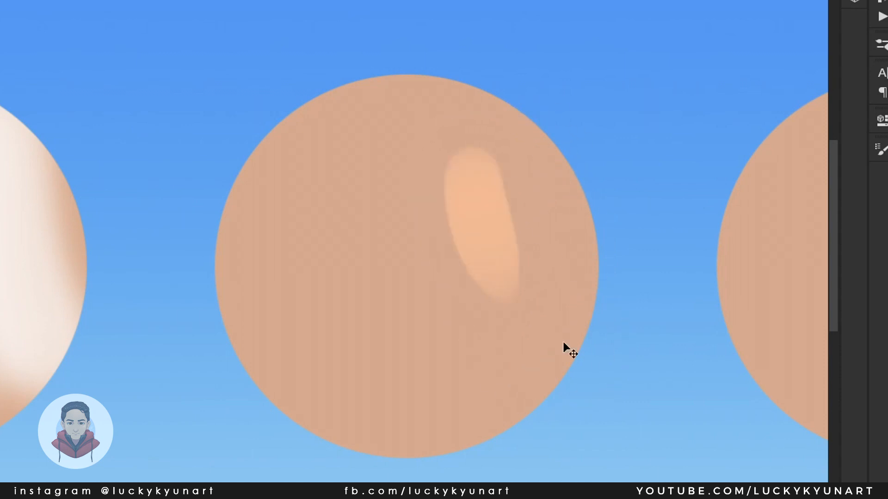
{"action": "key", "text": "ctrl+z"}
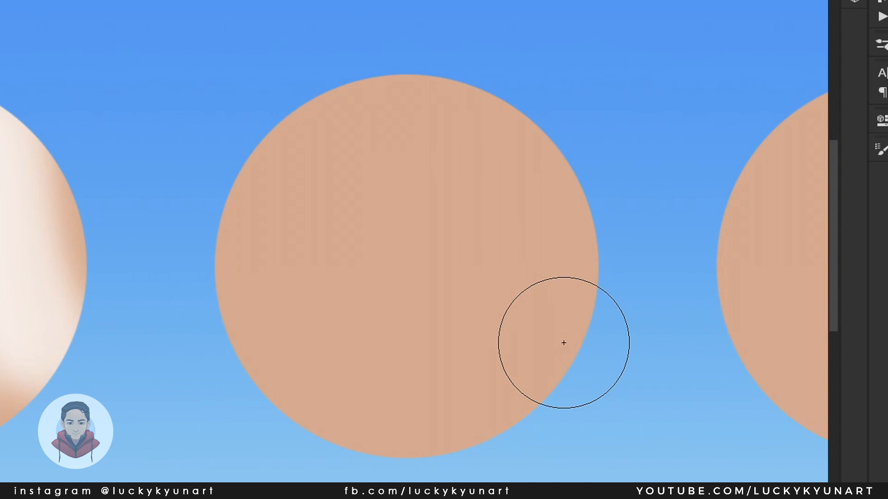
{"action": "left_click_drag", "start_coordinate": [426, 171], "coordinate": [511, 323]}
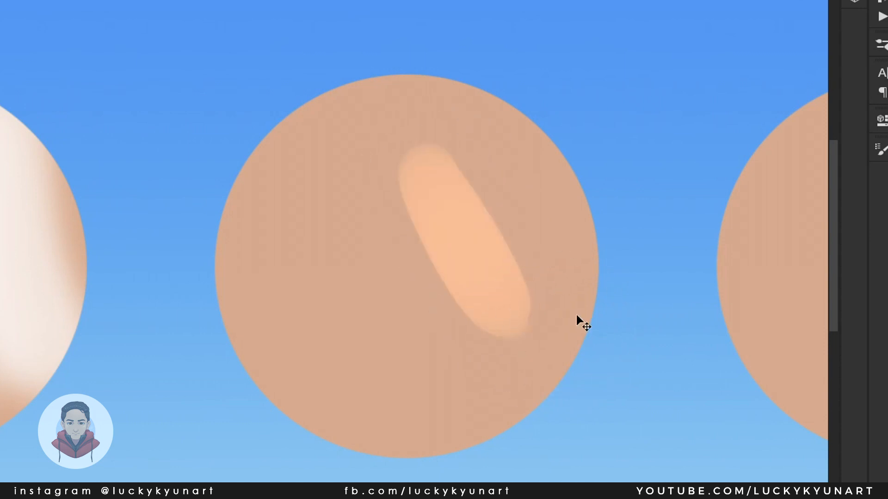
{"action": "key", "text": "ctrl+z"}
- Paint an elongated highlight and a broad lit area on the second skin-toned circle with a 233-pixel Color Dodge brush
{"action": "scroll", "coordinate": [508, 175], "scroll_direction": "down", "scroll_amount": 2}
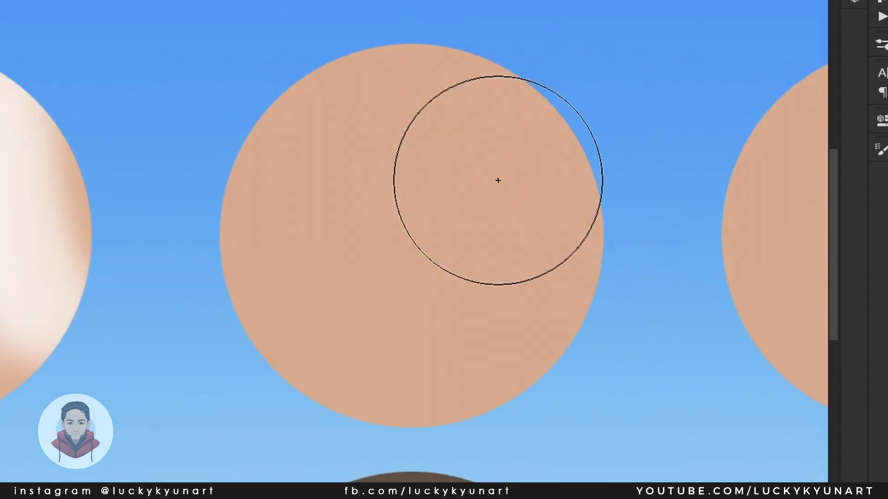
{"action": "left_click_drag", "start_coordinate": [502, 179], "coordinate": [507, 168]}
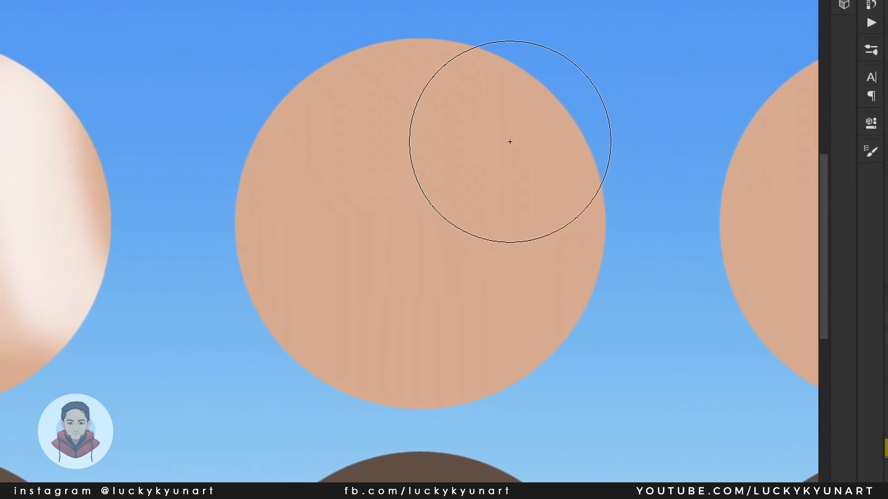
{"action": "left_click_drag", "start_coordinate": [512, 145], "coordinate": [532, 254]}
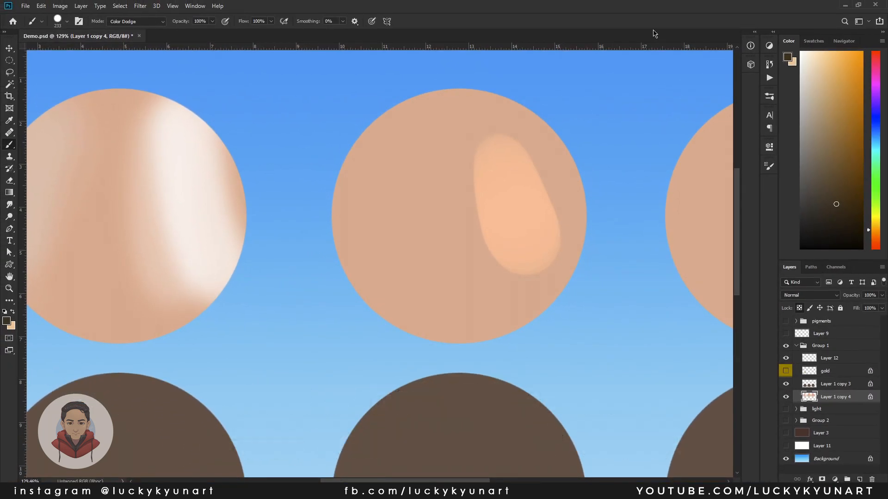
{"action": "left_click_drag", "start_coordinate": [583, 200], "coordinate": [574, 189]}
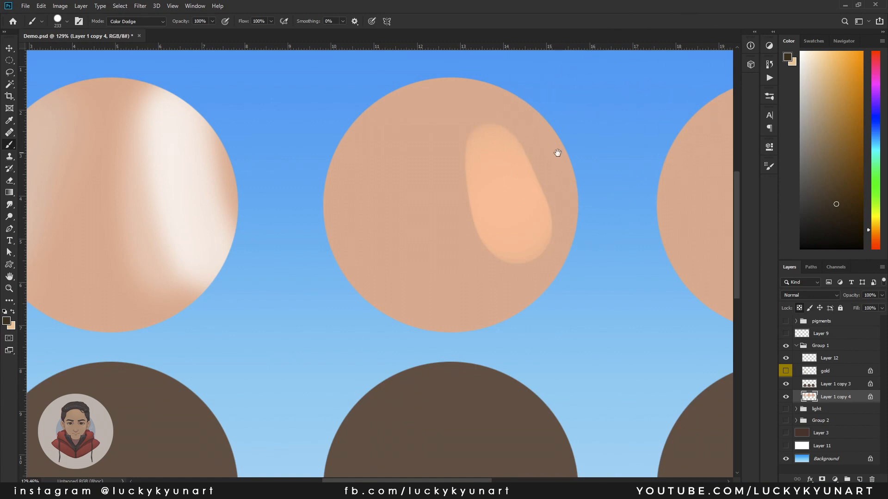
{"action": "left_click_drag", "start_coordinate": [560, 146], "coordinate": [562, 148]}
{"action": "mouse_move", "coordinate": [476, 134]}
{"action": "left_mouse_down"}
{"action": "mouse_move", "coordinate": [463, 280]}
{"action": "mouse_move", "coordinate": [495, 121]}
{"action": "mouse_move", "coordinate": [435, 266]}
{"action": "mouse_move", "coordinate": [510, 134]}
{"action": "mouse_move", "coordinate": [450, 267]}
{"action": "mouse_move", "coordinate": [488, 179]}
{"action": "mouse_move", "coordinate": [503, 226]}
{"action": "mouse_move", "coordinate": [412, 210]}
{"action": "mouse_move", "coordinate": [435, 255]}
{"action": "left_mouse_up"}
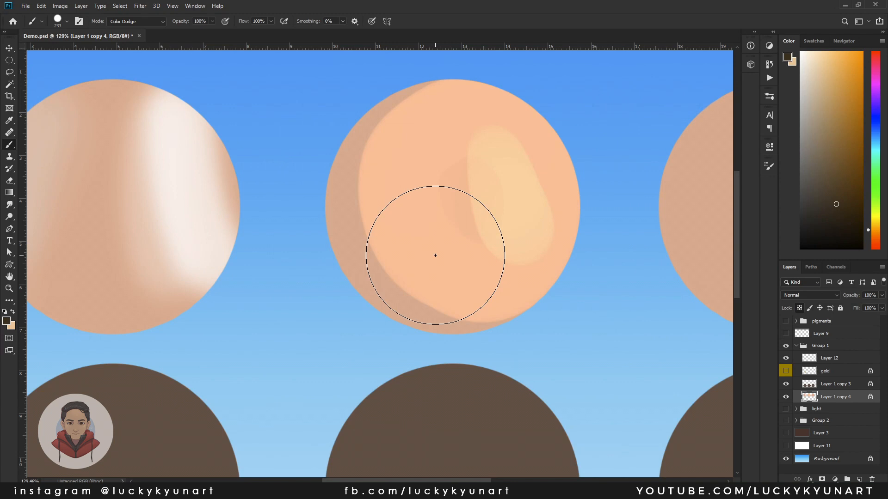
- Select Layer 1 copy 3 and build up layered Color Dodge highlights on the second dark brown circle with a 134-pixel brush
{"action": "left_click_drag", "start_coordinate": [606, 409], "coordinate": [615, 307]}
{"action": "left_click", "coordinate": [516, 361], "text": "ctrl"}
{"action": "left_click_drag", "start_coordinate": [504, 345], "coordinate": [520, 374]}
{"action": "key", "text": "ctrl+z"}
{"action": "mouse_move", "coordinate": [452, 353]}
{"action": "left_mouse_down"}
{"action": "mouse_move", "coordinate": [452, 370]}
{"action": "mouse_move", "coordinate": [532, 369]}
{"action": "left_mouse_up"}
{"action": "mouse_move", "coordinate": [547, 376]}
{"action": "left_mouse_down"}
{"action": "mouse_move", "coordinate": [541, 344]}
{"action": "mouse_move", "coordinate": [432, 370]}
{"action": "mouse_move", "coordinate": [485, 311]}
{"action": "mouse_move", "coordinate": [481, 337]}
{"action": "mouse_move", "coordinate": [504, 328]}
{"action": "mouse_move", "coordinate": [465, 313]}
{"action": "mouse_move", "coordinate": [482, 322]}
{"action": "left_mouse_up"}
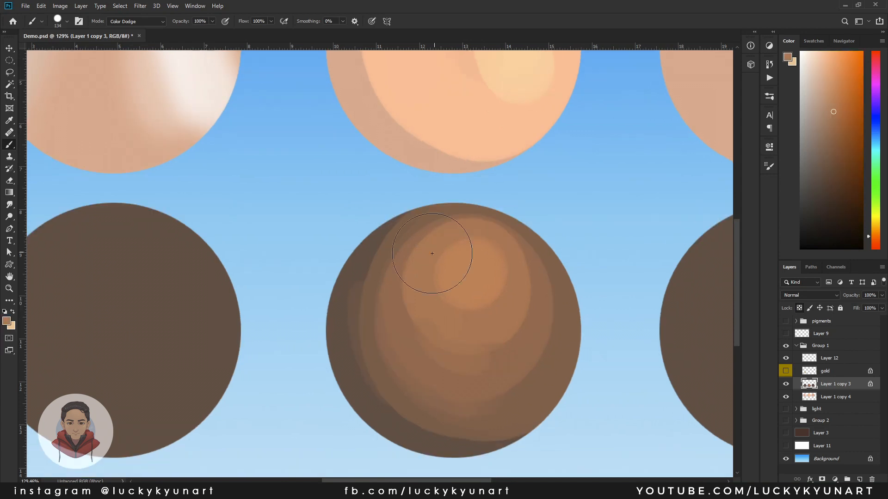
{"action": "left_click_drag", "start_coordinate": [436, 258], "coordinate": [420, 324]}
{"action": "left_click_drag", "start_coordinate": [469, 266], "coordinate": [471, 296]}
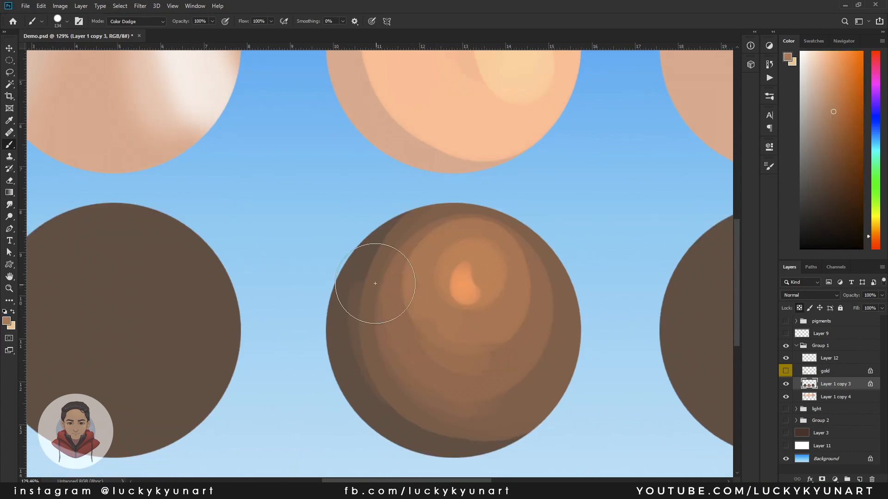
- Add a new layer above Layer 1 copy 4, choose a muted brown colour and set the layer's blending mode to Color Dodge
{"action": "scroll", "coordinate": [495, 257], "scroll_direction": "up", "scroll_amount": 3}
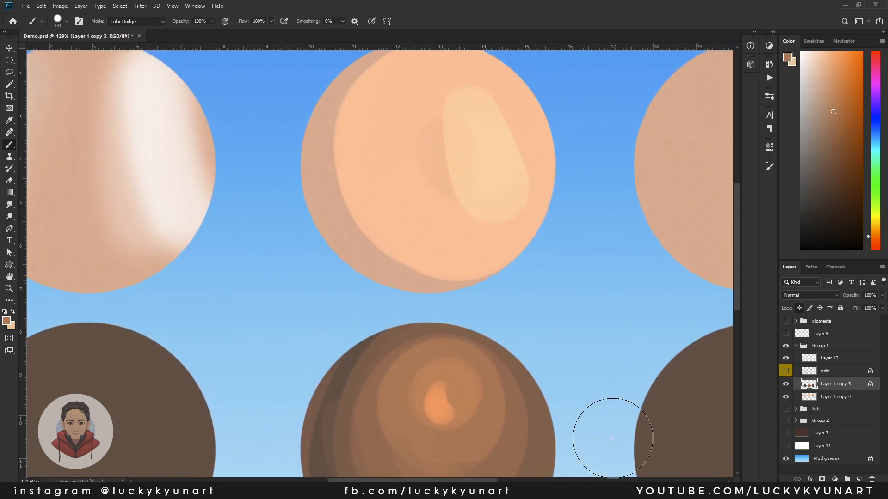
{"action": "scroll", "coordinate": [636, 303], "scroll_direction": "right", "scroll_amount": 6}
{"action": "scroll", "coordinate": [674, 341], "scroll_direction": "up", "scroll_amount": 1}
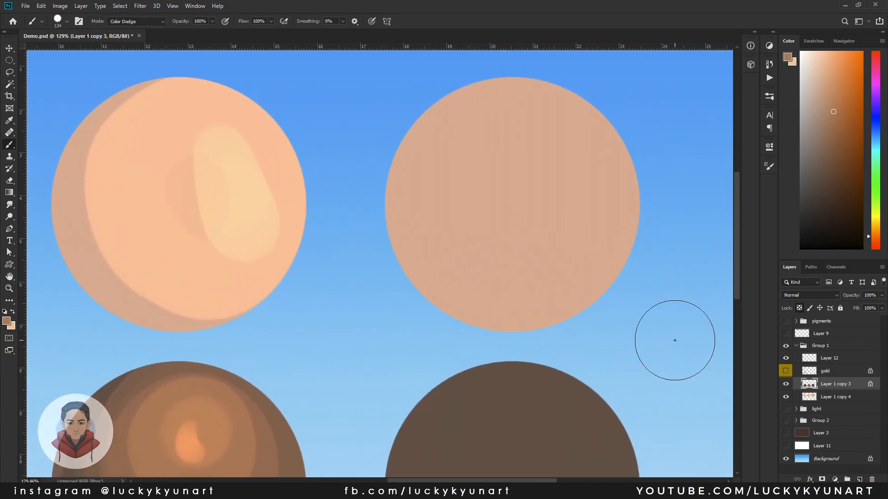
{"action": "left_click", "coordinate": [847, 399]}
{"action": "left_click", "coordinate": [859, 479]}
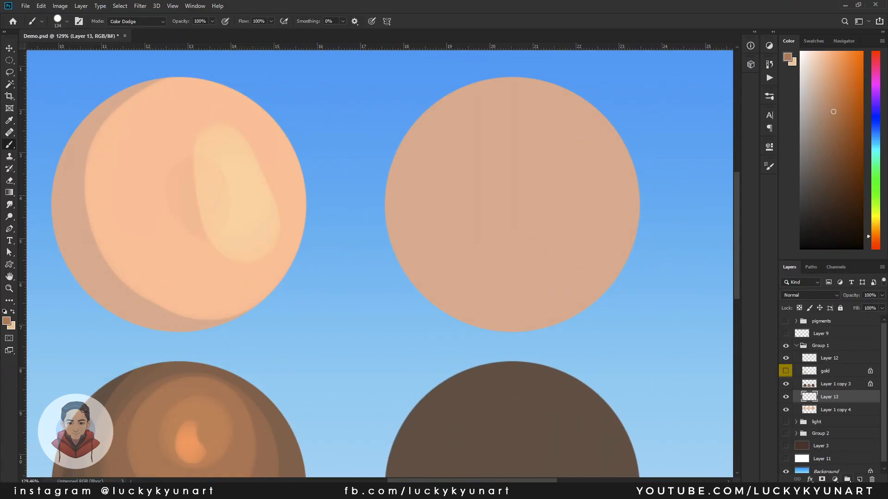
{"action": "left_click", "coordinate": [763, 177]}
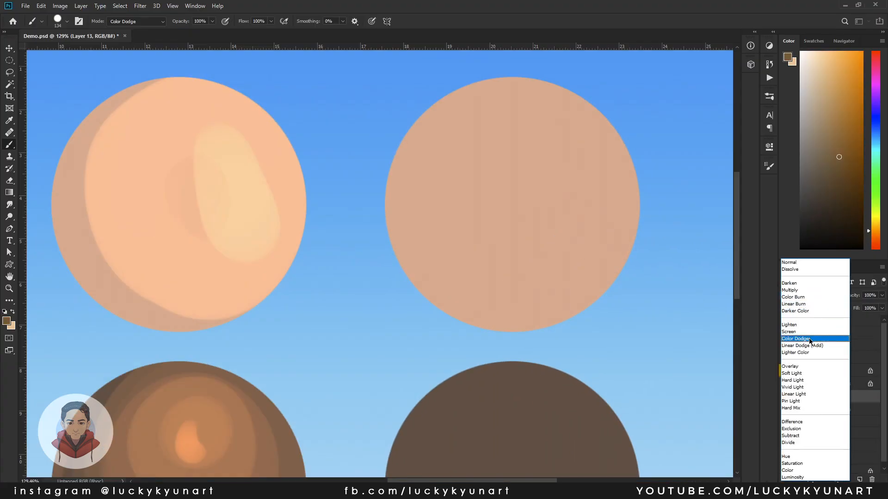
{"action": "left_click", "coordinate": [810, 339]}
- Paint a broad lit area over the third skin-toned circle with a 250-pixel brush and clip the layer to Layer 1 copy 4
{"action": "key", "text": "bracketright"}
{"action": "key", "text": "bracketright"}
{"action": "key", "text": "bracketright"}
{"action": "key", "text": "bracketright"}
{"action": "left_click_drag", "start_coordinate": [649, 161], "coordinate": [596, 168]}
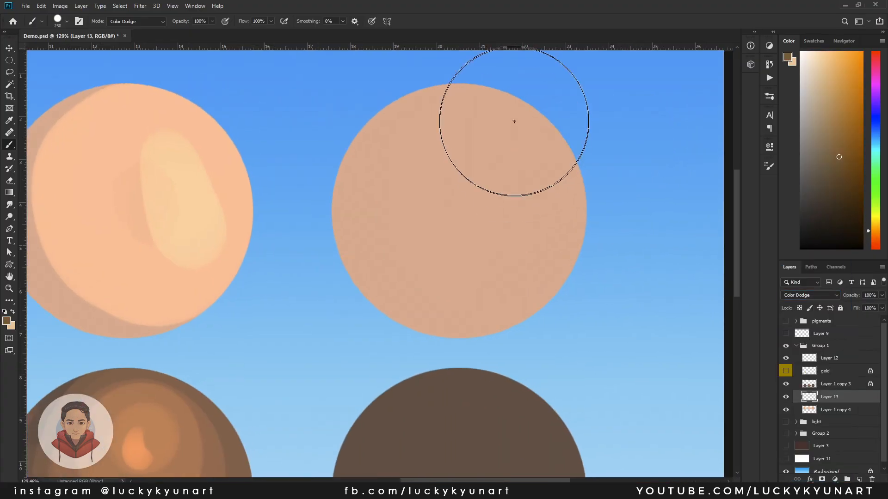
{"action": "left_click_drag", "start_coordinate": [517, 147], "coordinate": [464, 141]}
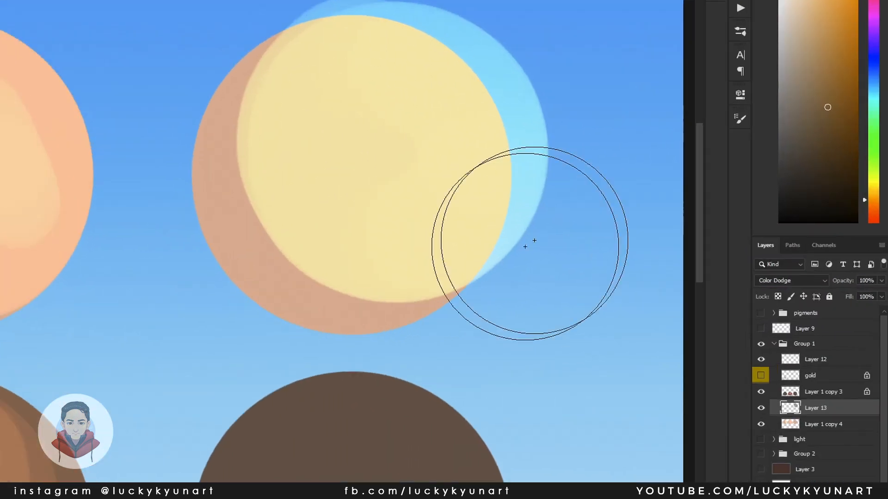
{"action": "right_click", "coordinate": [856, 396]}
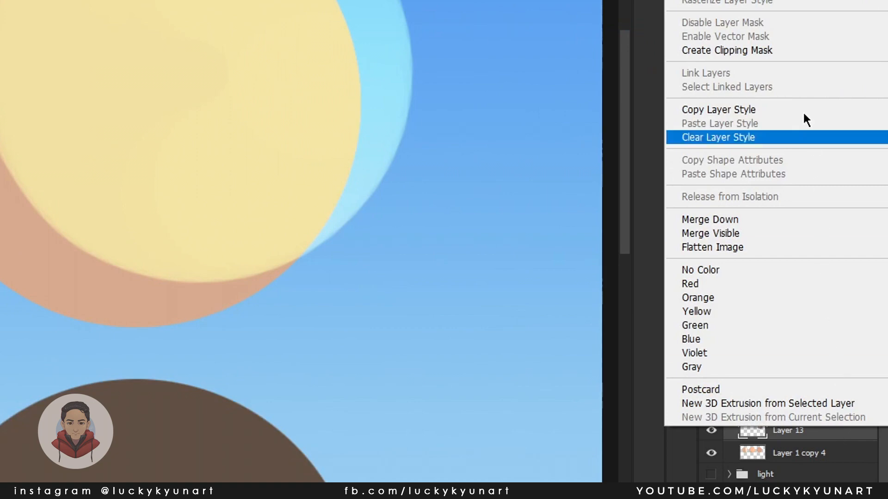
{"action": "left_click", "coordinate": [727, 50]}
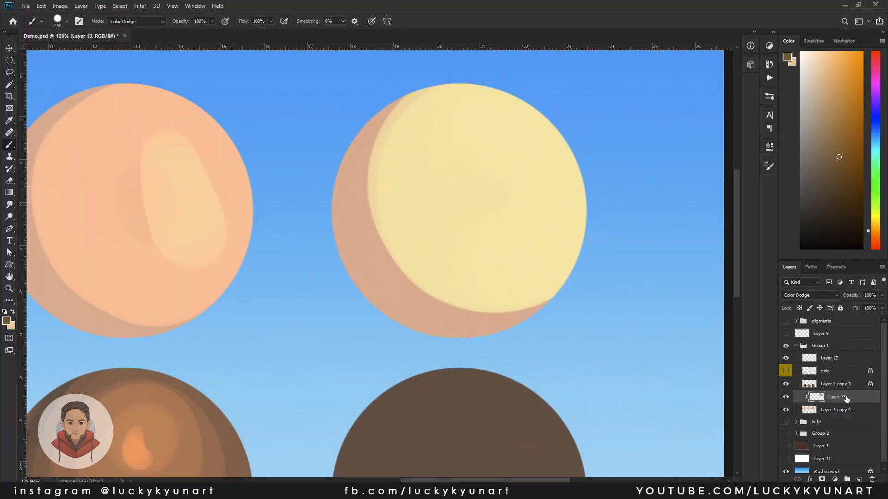
- Adjust the clipped layer to Hue -24, Saturation -39 and Lightness -3, and shift its lit area slightly down and left over the circle
{"action": "left_click", "coordinate": [65, 4]}
{"action": "mouse_move", "coordinate": [74, 29]}
{"action": "left_click", "coordinate": [222, 77]}
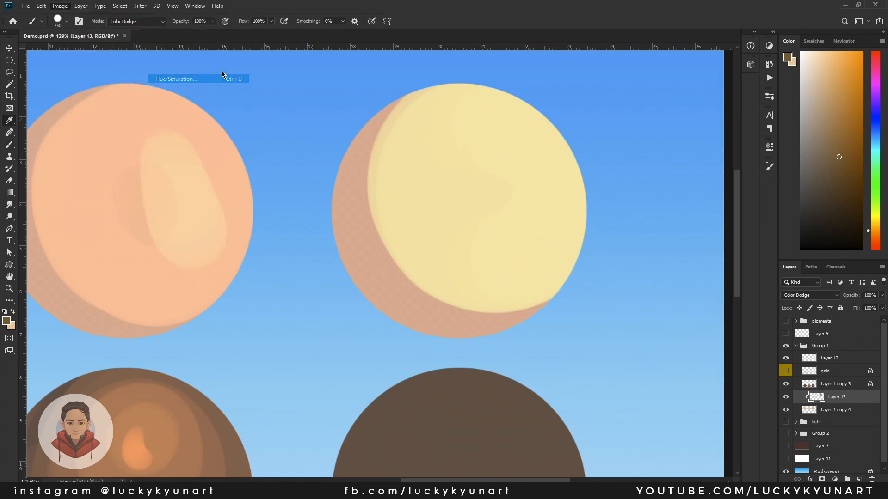
{"action": "left_click_drag", "start_coordinate": [725, 351], "coordinate": [716, 352]}
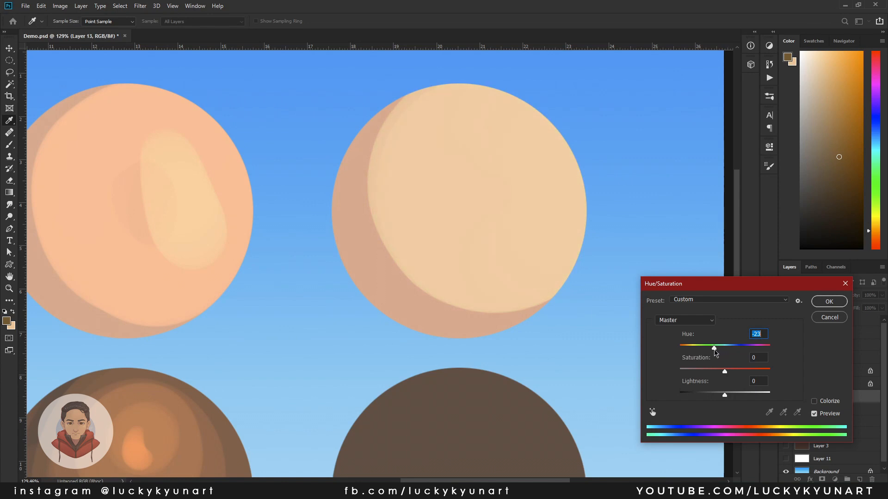
{"action": "left_click", "coordinate": [741, 369]}
{"action": "left_click_drag", "start_coordinate": [736, 371], "coordinate": [726, 401]}
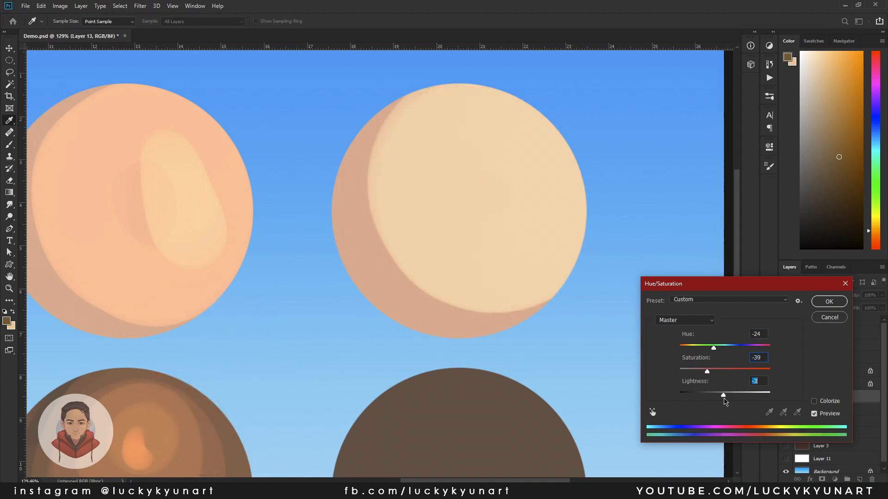
{"action": "left_click", "coordinate": [828, 304]}
{"action": "key", "text": "v"}
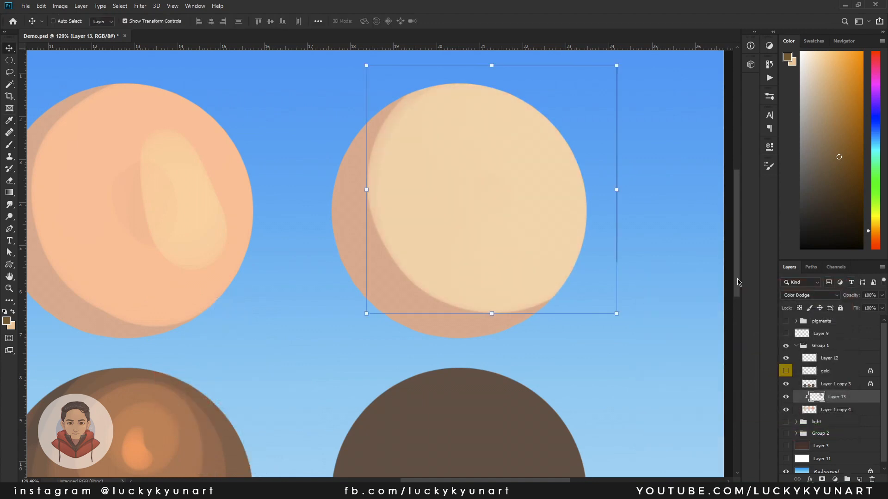
{"action": "left_click_drag", "start_coordinate": [599, 275], "coordinate": [585, 286]}
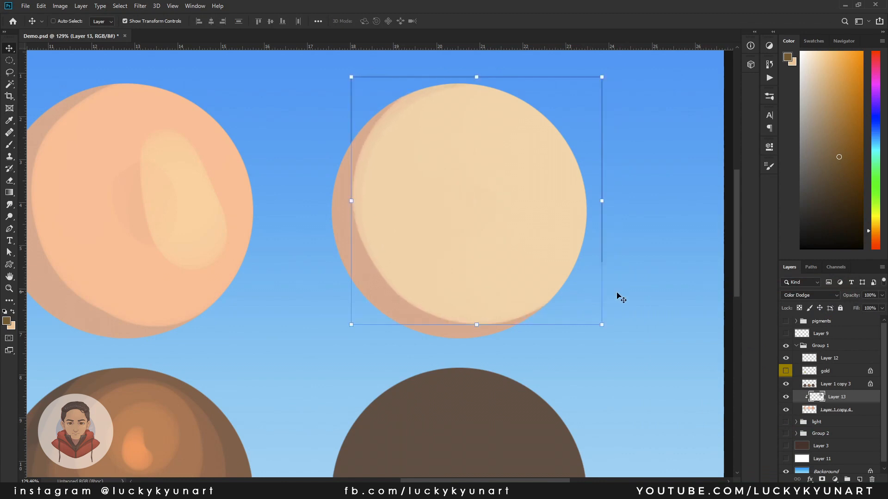
- Soften the lit area on the third skin-toned circle with a Gaussian Blur of 5.2 pixels radius
{"action": "left_click_drag", "start_coordinate": [672, 406], "coordinate": [661, 419]}
{"action": "left_click_drag", "start_coordinate": [661, 419], "coordinate": [636, 308]}
{"action": "left_click_drag", "start_coordinate": [647, 307], "coordinate": [638, 312]}
{"action": "left_click", "coordinate": [140, 5]}
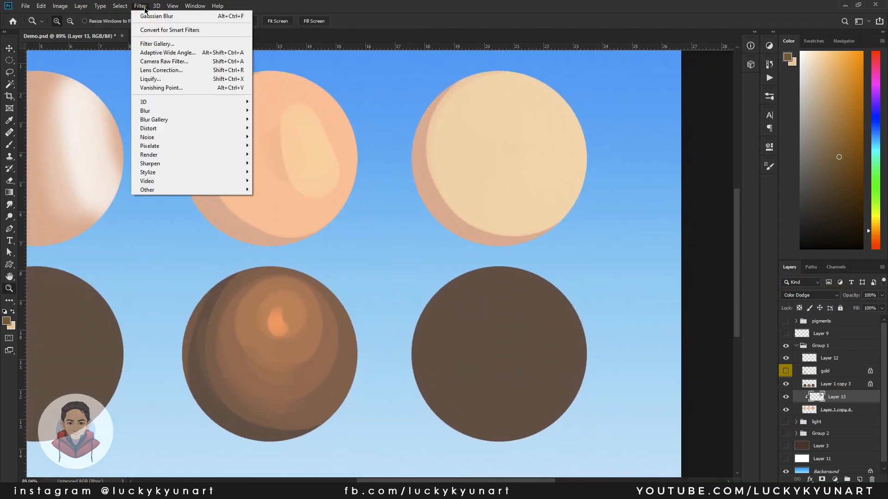
{"action": "mouse_move", "coordinate": [153, 101]}
{"action": "left_click", "coordinate": [291, 146]}
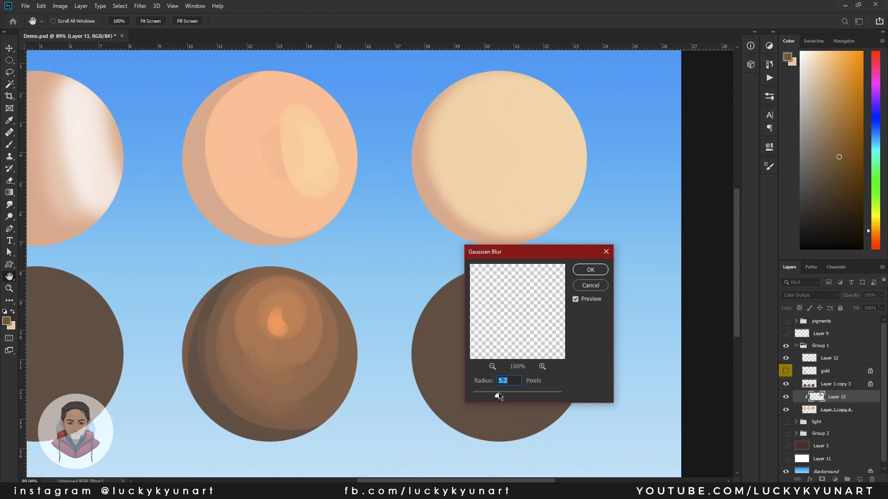
{"action": "key", "text": "Return"}
- Duplicate Layer 13 above Layer 1 copy 3, clip it there and position the lit area over the third dark brown circle
{"action": "left_click_drag", "start_coordinate": [858, 399], "coordinate": [862, 378]}
{"action": "left_click", "coordinate": [875, 390], "text": "alt"}
{"action": "key", "text": "v"}
{"action": "key", "text": "v"}
{"action": "left_click_drag", "start_coordinate": [564, 159], "coordinate": [582, 350]}
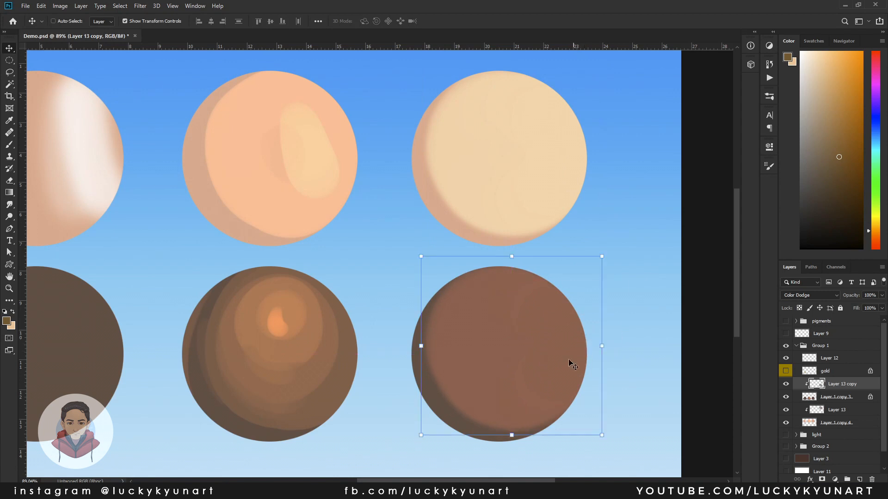
{"action": "left_click_drag", "start_coordinate": [533, 372], "coordinate": [566, 332]}
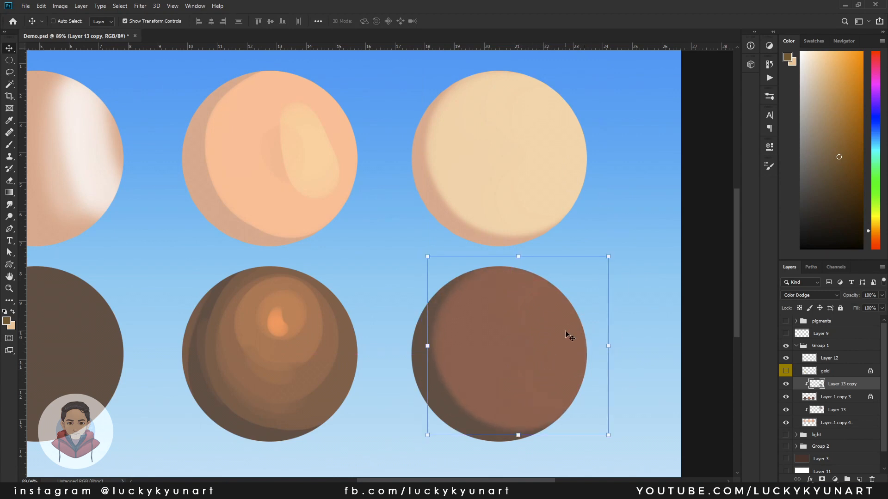
- Adjust the hue, saturation and lightness of Layer 13 copy to turn its light on the dark brown circle into light tan
{"action": "key", "text": "ctrl+u"}
{"action": "left_click_drag", "start_coordinate": [725, 394], "coordinate": [740, 397]}
{"action": "left_click_drag", "start_coordinate": [724, 347], "coordinate": [744, 396]}
{"action": "left_click_drag", "start_coordinate": [712, 372], "coordinate": [748, 397]}
{"action": "key", "text": "Return"}
{"action": "key", "text": "v"}
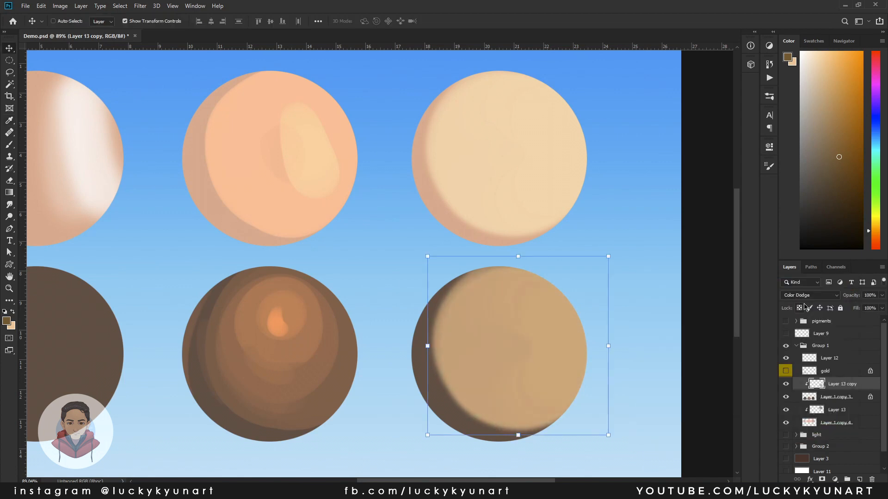
- Set the Eyedropper to sample only the Current Layer and pick the light's colour from the third dark brown circle
{"action": "key", "text": "b"}
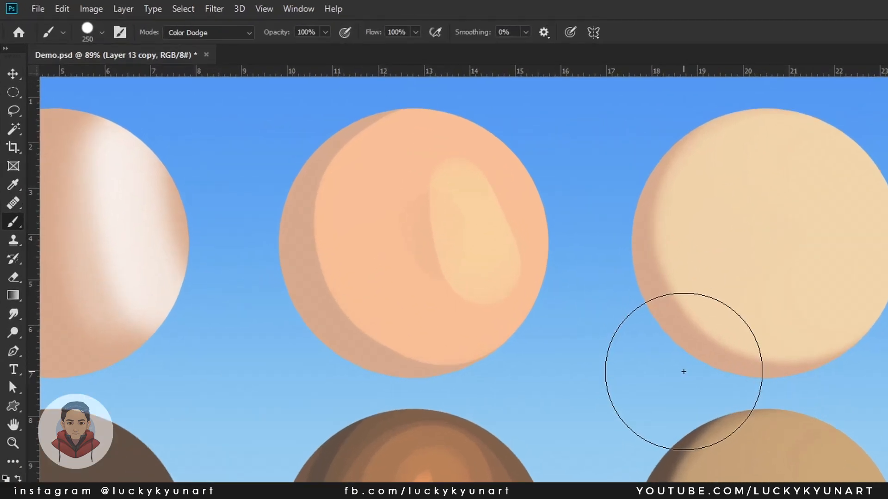
{"action": "key", "text": "i"}
{"action": "left_click", "coordinate": [210, 23]}
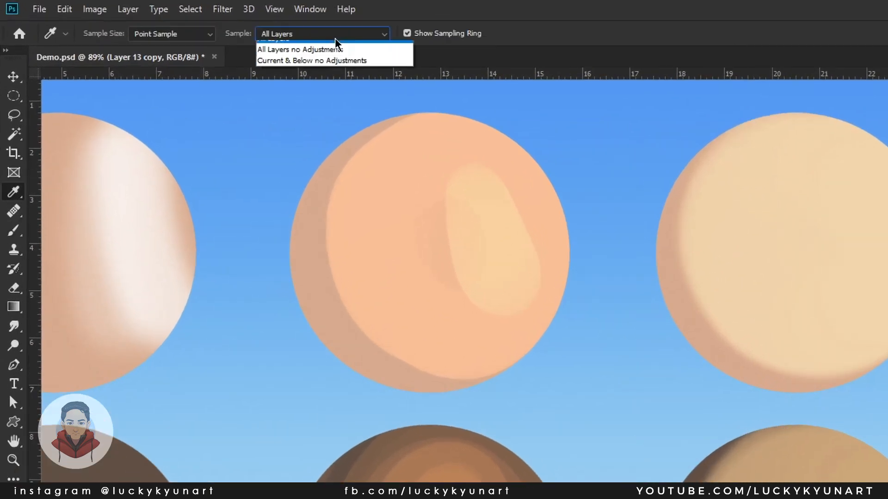
{"action": "left_click", "coordinate": [344, 44]}
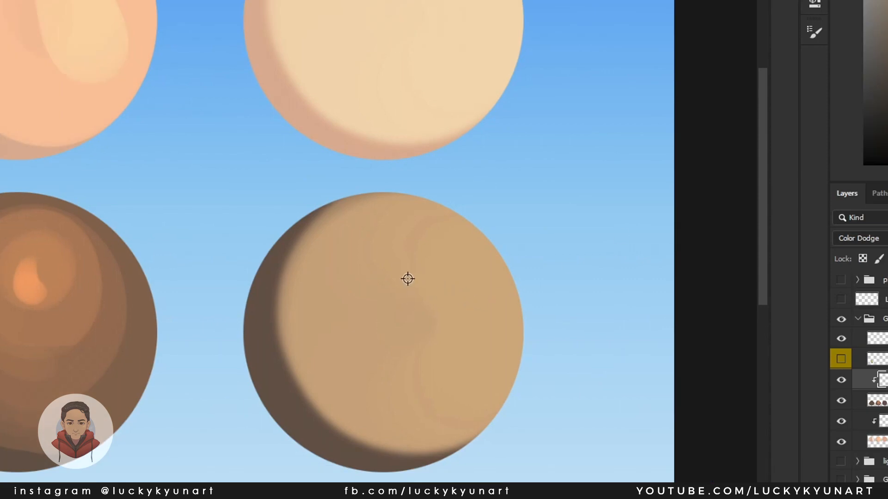
{"action": "left_click", "coordinate": [414, 287]}
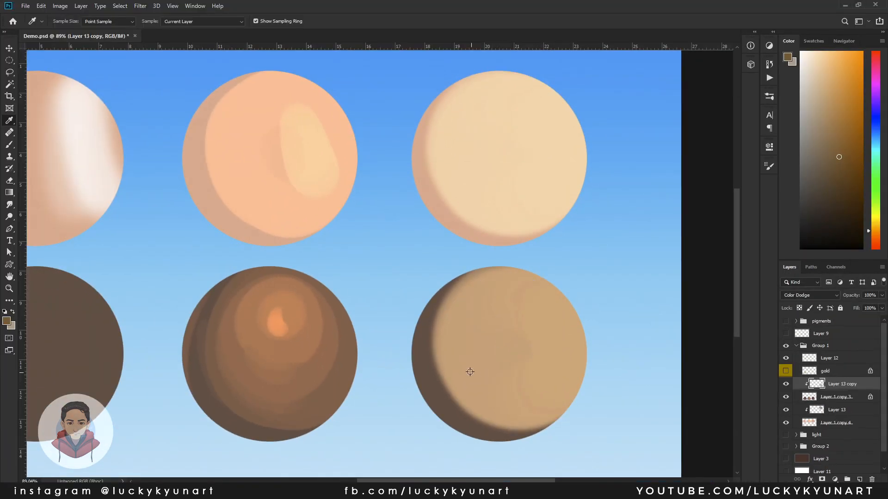
- Sample the beige of the clipped light layer with the Brush and try strokes over the dark brown circles
{"action": "key", "text": "b"}
{"action": "left_click_drag", "start_coordinate": [298, 314], "coordinate": [326, 398]}
{"action": "key", "text": "ctrl+z"}
{"action": "left_click", "coordinate": [502, 325], "text": "alt"}
{"action": "left_click_drag", "start_coordinate": [496, 346], "coordinate": [529, 389]}
{"action": "key", "text": "ctrl+z"}
- Set the brush mode to Normal and try a stroke over the third dark brown circle's lit area
{"action": "key", "text": "shift+alt+n"}
{"action": "mouse_move", "coordinate": [508, 330]}
{"action": "left_mouse_down"}
{"action": "mouse_move", "coordinate": [512, 364]}
{"action": "mouse_move", "coordinate": [479, 327]}
{"action": "mouse_move", "coordinate": [516, 311]}
{"action": "mouse_move", "coordinate": [535, 346]}
{"action": "mouse_move", "coordinate": [537, 324]}
{"action": "mouse_move", "coordinate": [566, 368]}
{"action": "mouse_move", "coordinate": [559, 313]}
{"action": "mouse_move", "coordinate": [538, 300]}
{"action": "mouse_move", "coordinate": [555, 313]}
{"action": "mouse_move", "coordinate": [496, 322]}
{"action": "mouse_move", "coordinate": [535, 360]}
{"action": "mouse_move", "coordinate": [576, 372]}
{"action": "mouse_move", "coordinate": [562, 398]}
{"action": "left_mouse_up"}
{"action": "key", "text": "ctrl+z"}
{"action": "key", "text": "ctrl+z"}
{"action": "key", "text": "ctrl+z"}
{"action": "key", "text": "ctrl+z"}
{"action": "mouse_move", "coordinate": [532, 329]}
{"action": "left_mouse_down"}
{"action": "mouse_move", "coordinate": [501, 337]}
{"action": "mouse_move", "coordinate": [545, 375]}
{"action": "left_mouse_up"}
{"action": "key", "text": "ctrl+z"}
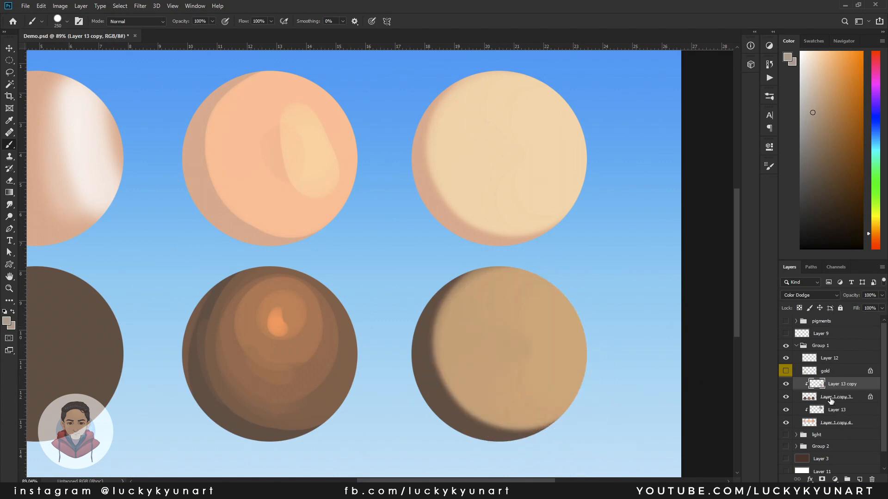
{"action": "key", "text": "ctrl+j"}
{"action": "key", "text": "ctrl+j"}
{"action": "key", "text": "ctrl+j"}
{"action": "key", "text": "ctrl+j"}
{"action": "key", "text": "ctrl+alt+z"}
{"action": "key", "text": "ctrl+alt+z"}
{"action": "key", "text": "ctrl+alt+z"}
{"action": "key", "text": "ctrl+alt+z"}
- Repaint the third dark brown circle's lit area in a brighter peach tone and reapply the Gaussian Blur
{"action": "mouse_move", "coordinate": [494, 331]}
{"action": "left_mouse_down"}
{"action": "mouse_move", "coordinate": [532, 318]}
{"action": "mouse_move", "coordinate": [527, 368]}
{"action": "left_mouse_up"}
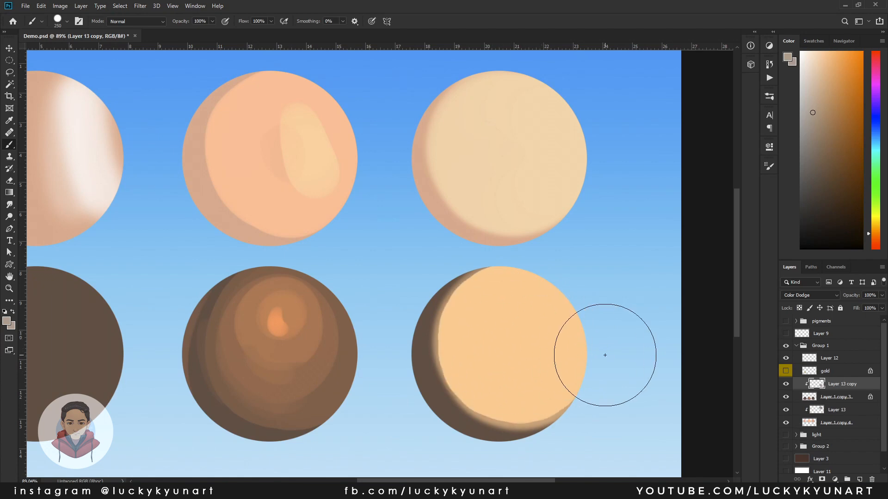
{"action": "left_click", "coordinate": [196, 6]}
{"action": "left_click", "coordinate": [158, 17]}
- Adjust the hue of the peach light on Layer 13 copy and erase along its shadow edge to soften it
{"action": "key", "text": "ctrl+u"}
{"action": "left_click_drag", "start_coordinate": [725, 350], "coordinate": [718, 372]}
{"action": "left_click", "coordinate": [828, 301]}
{"action": "key", "text": "e"}
{"action": "left_click_drag", "start_coordinate": [463, 371], "coordinate": [448, 358]}
{"action": "right_click", "coordinate": [459, 370]}
- Add a soft pale yellow highlight to the upper part of the third dark brown circle's lit area
{"action": "key", "text": "o"}
{"action": "left_click", "coordinate": [504, 324]}
{"action": "key", "text": "ctrl+z"}
{"action": "left_click", "coordinate": [512, 324]}
{"action": "key", "text": "ctrl+z"}
- Sample the muted beige near the shadow edge and paint along the upper edge with a 70-pixel soft brush
{"action": "key", "text": "b"}
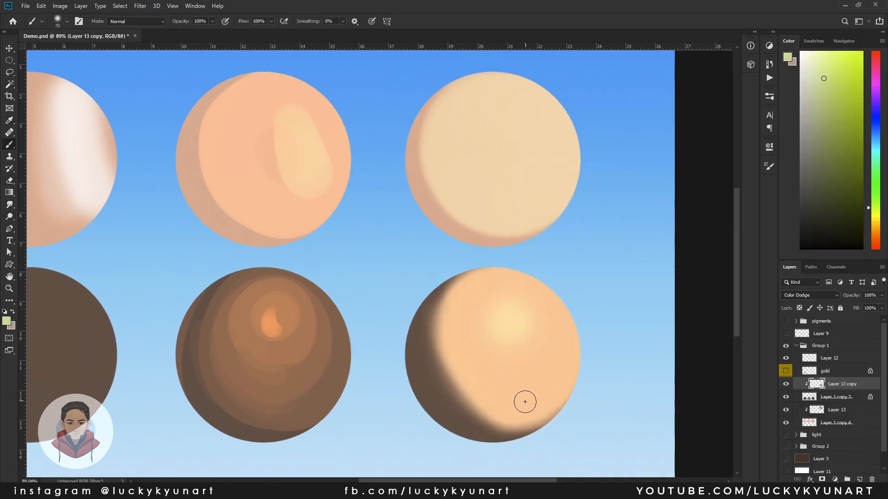
{"action": "left_click", "coordinate": [449, 321], "text": "alt"}
{"action": "left_click_drag", "start_coordinate": [444, 314], "coordinate": [460, 282]}
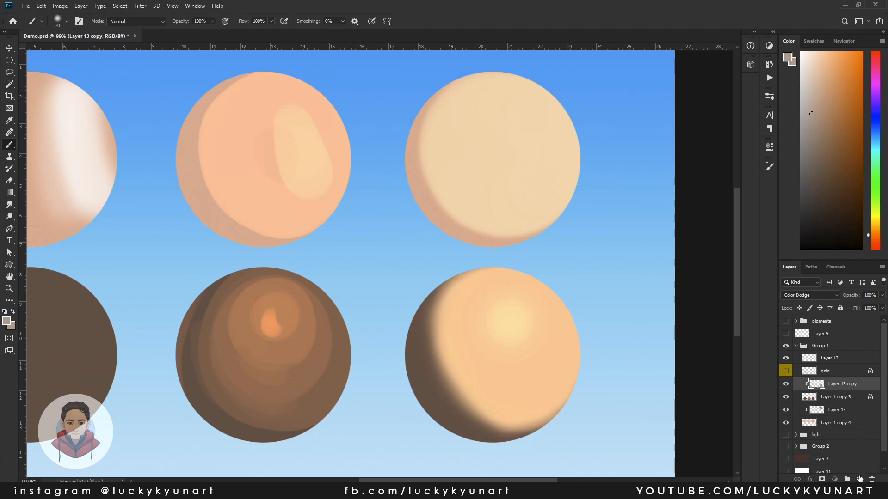
- Add a new clipped layer above Layer 13 copy and paint a muted red band along the light's shadow edge
{"action": "key", "text": "ctrl+shift+alt+n"}
{"action": "key", "text": "ctrl+alt+g"}
{"action": "left_click", "coordinate": [876, 248]}
{"action": "left_click", "coordinate": [835, 91]}
{"action": "mouse_move", "coordinate": [460, 283]}
{"action": "left_mouse_down"}
{"action": "mouse_move", "coordinate": [461, 392]}
{"action": "mouse_move", "coordinate": [491, 422]}
{"action": "left_mouse_up"}
{"action": "key", "text": "ctrl+z"}
{"action": "left_click_drag", "start_coordinate": [439, 325], "coordinate": [502, 435]}
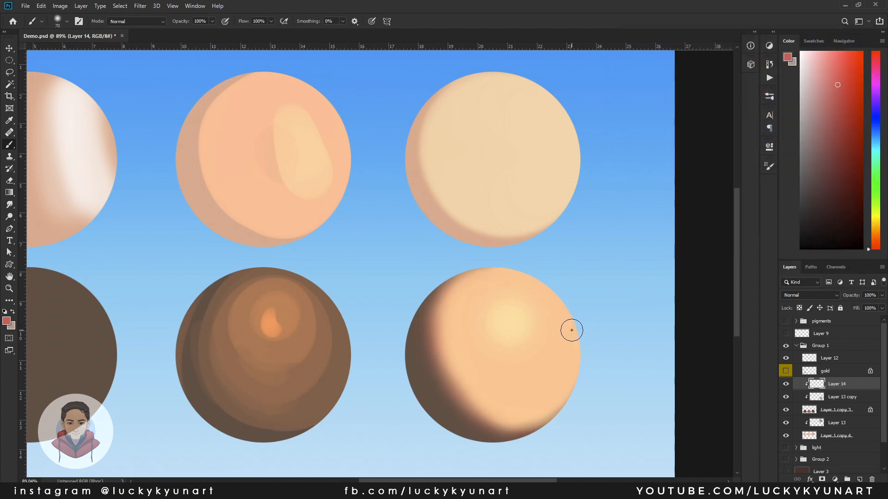
- Try extending the red transition along the lower shadow edge of the third dark brown circle
{"action": "left_click_drag", "start_coordinate": [482, 405], "coordinate": [537, 431]}
{"action": "key", "text": "ctrl+z"}
{"action": "left_click_drag", "start_coordinate": [470, 405], "coordinate": [529, 424]}
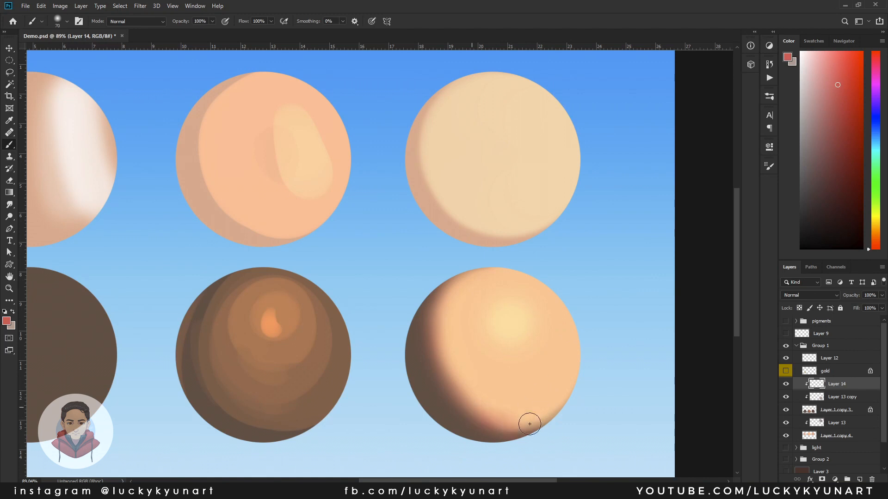
{"action": "key", "text": "ctrl+z"}
- On Layer 13 copy, paint sampled sky blue along the circle's shadowed rim and adjust the layer's hue slightly
{"action": "left_click", "coordinate": [836, 398]}
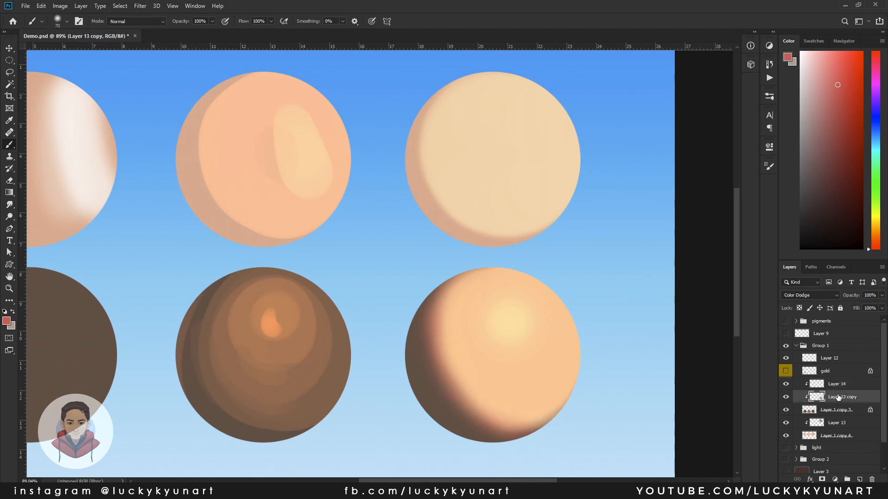
{"action": "left_click", "coordinate": [537, 218], "text": "alt"}
{"action": "left_click_drag", "start_coordinate": [407, 362], "coordinate": [410, 380]}
{"action": "key", "text": "ctrl+z"}
{"action": "left_click_drag", "start_coordinate": [422, 294], "coordinate": [410, 375]}
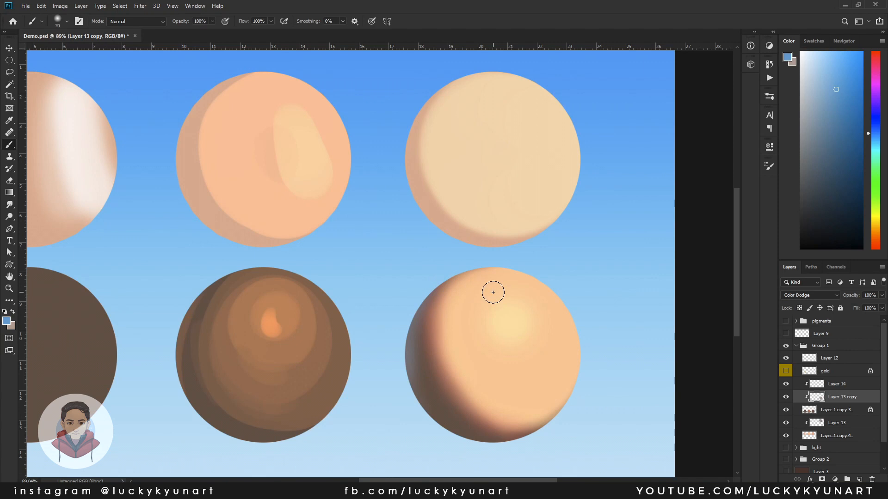
{"action": "key", "text": "ctrl+u"}
{"action": "left_click", "coordinate": [828, 301]}
- Add a clipped layer above Layer 14 and paint a pale cream highlight over the yellow glow with a 35-pixel textured brush
{"action": "key", "text": "ctrl+shift+alt+n"}
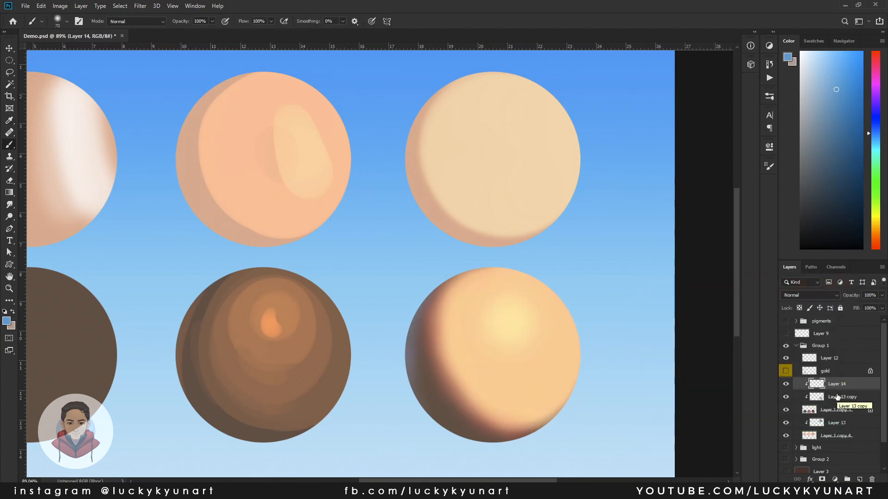
{"action": "key", "text": "ctrl+shift+alt+n"}
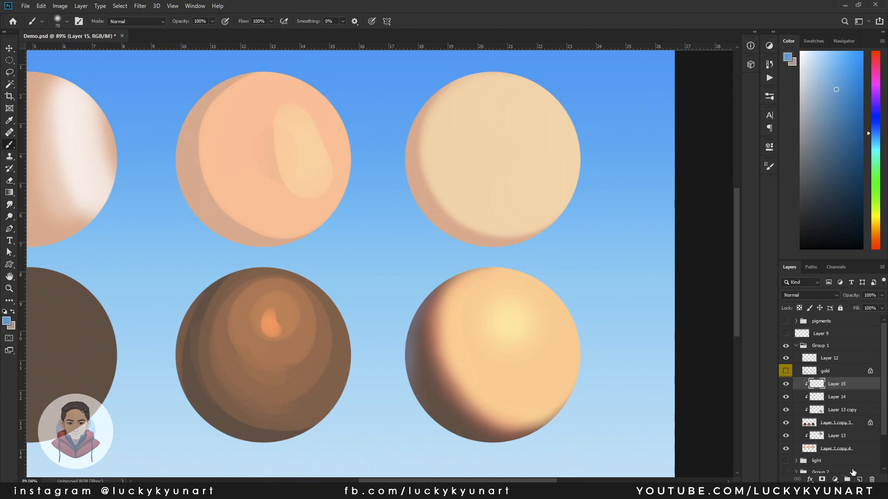
{"action": "left_click", "coordinate": [513, 324], "text": "alt"}
{"action": "right_click", "coordinate": [521, 322]}
{"action": "double_click", "coordinate": [531, 394]}
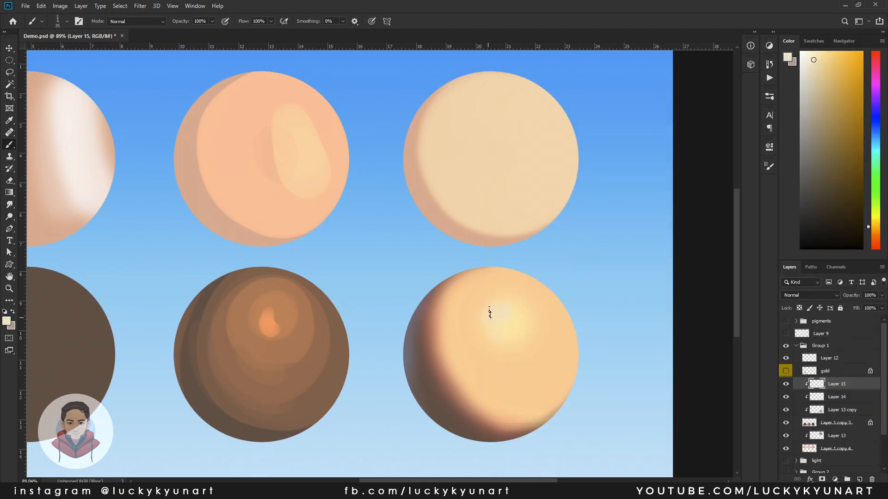
{"action": "left_click_drag", "start_coordinate": [478, 324], "coordinate": [497, 314]}
{"action": "key", "text": "ctrl+z"}
- Set the Eyedropper to sample All Layers, pick the peach from the lit area and return to the Brush
{"action": "left_click", "coordinate": [9, 120]}
{"action": "left_click", "coordinate": [227, 22]}
{"action": "left_click", "coordinate": [228, 44]}
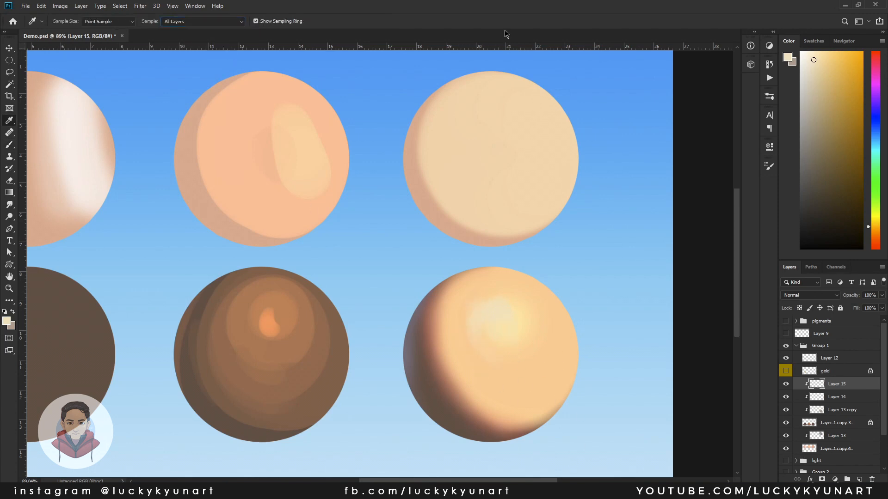
{"action": "left_click", "coordinate": [475, 346], "text": "alt"}
{"action": "left_click", "coordinate": [475, 346]}
{"action": "key", "text": "b"}
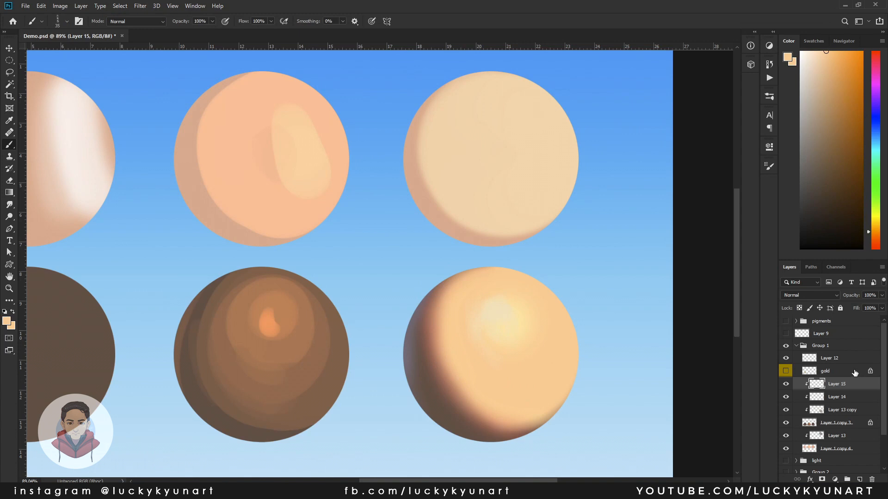
- Collapse and hide Group 1, and show Group 2 with its finished sphere example
{"action": "left_click", "coordinate": [795, 347]}
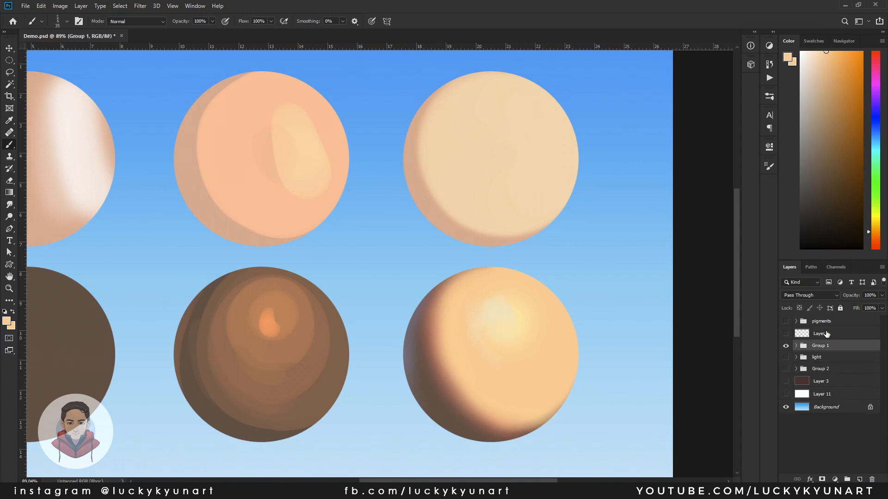
{"action": "left_click", "coordinate": [785, 346]}
{"action": "left_click", "coordinate": [786, 368]}
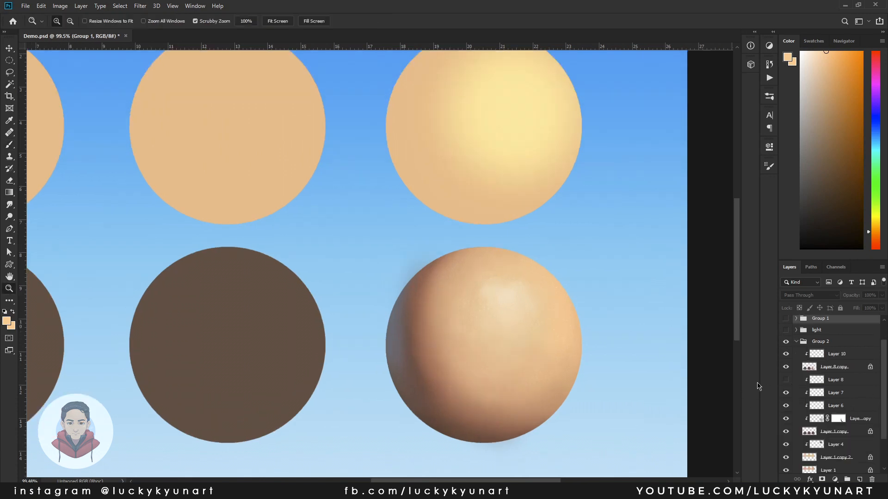
{"action": "scroll", "coordinate": [873, 421], "scroll_direction": "down", "scroll_amount": 1}
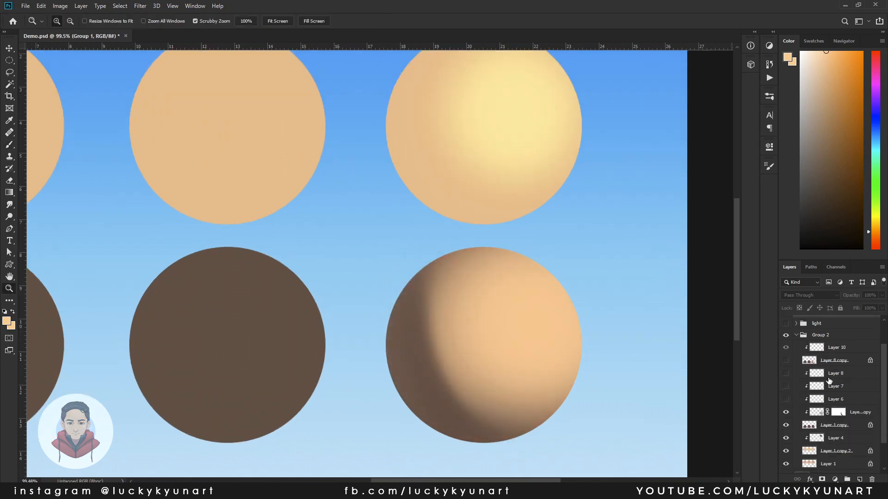
- Examine what the masked light layer and Layer 6 of Group 2 each add to the dark brown sphere
{"action": "left_click", "coordinate": [786, 412]}
{"action": "left_click", "coordinate": [786, 412]}
{"action": "left_click", "coordinate": [785, 412]}
{"action": "left_click", "coordinate": [785, 412]}
{"action": "left_click", "coordinate": [786, 412]}
{"action": "left_click", "coordinate": [785, 399]}
{"action": "left_click", "coordinate": [785, 399]}
{"action": "left_click", "coordinate": [785, 399]}
{"action": "left_click", "coordinate": [786, 399]}
- Compare the sphere with Layer 7's red edge off and on, leaving Layer 6, Layer 7 and the masked light layer visible
{"action": "left_click", "coordinate": [785, 386]}
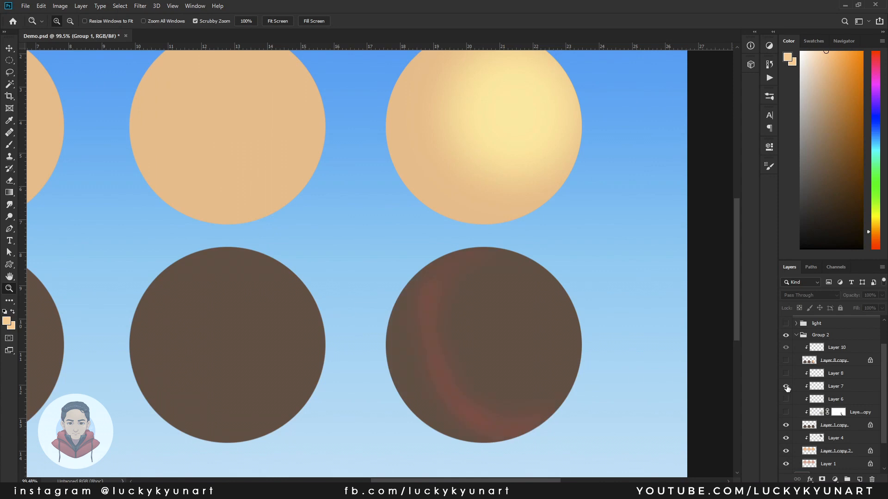
{"action": "left_click", "coordinate": [785, 386]}
{"action": "left_click", "coordinate": [786, 386]}
{"action": "left_click", "coordinate": [785, 399]}
{"action": "left_click", "coordinate": [786, 412]}
{"action": "left_click", "coordinate": [786, 386]}
{"action": "left_click", "coordinate": [786, 387]}
{"action": "left_click", "coordinate": [786, 387]}
{"action": "left_click", "coordinate": [786, 388]}
{"action": "left_click", "coordinate": [786, 389]}
{"action": "left_click", "coordinate": [786, 388]}
{"action": "left_click", "coordinate": [787, 388]}
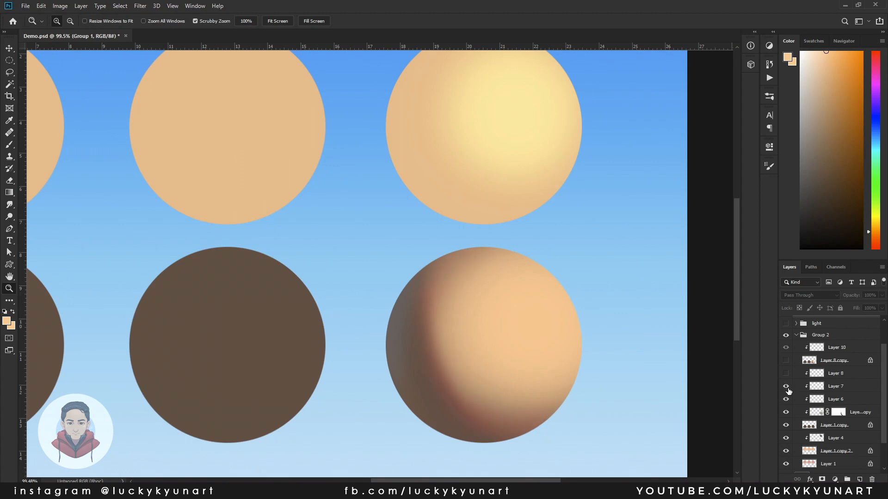
- Show Layer 8 copy and the clipped Layer 10 on the finished dark brown sphere in Group 2
{"action": "left_click", "coordinate": [786, 361]}
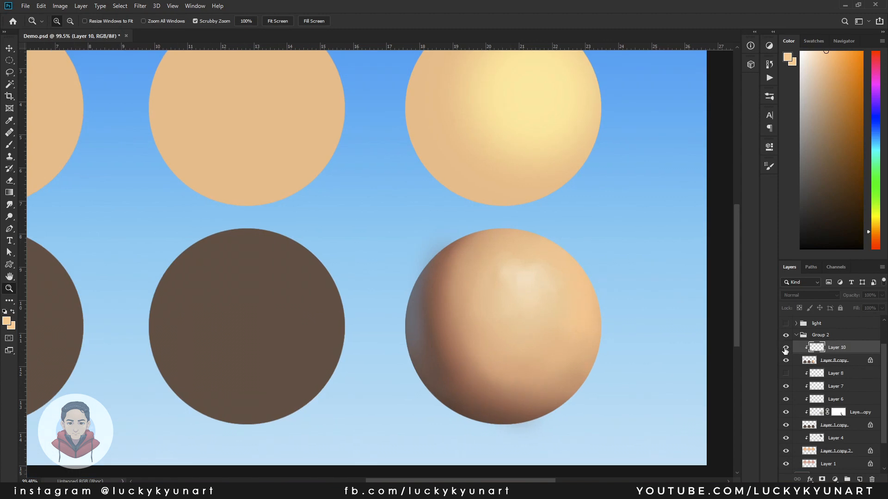
{"action": "left_click", "coordinate": [785, 348]}
{"action": "left_click_drag", "start_coordinate": [706, 340], "coordinate": [701, 357]}
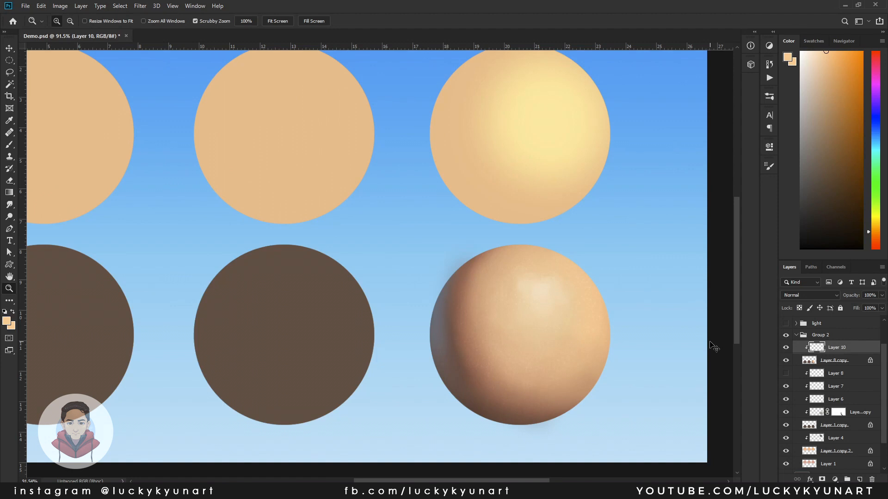
- In Example.psd, show the flat room colours on Group 4 copy and the brick texture on Layer 10
{"action": "scroll", "coordinate": [711, 343], "scroll_direction": "down", "scroll_amount": 2}
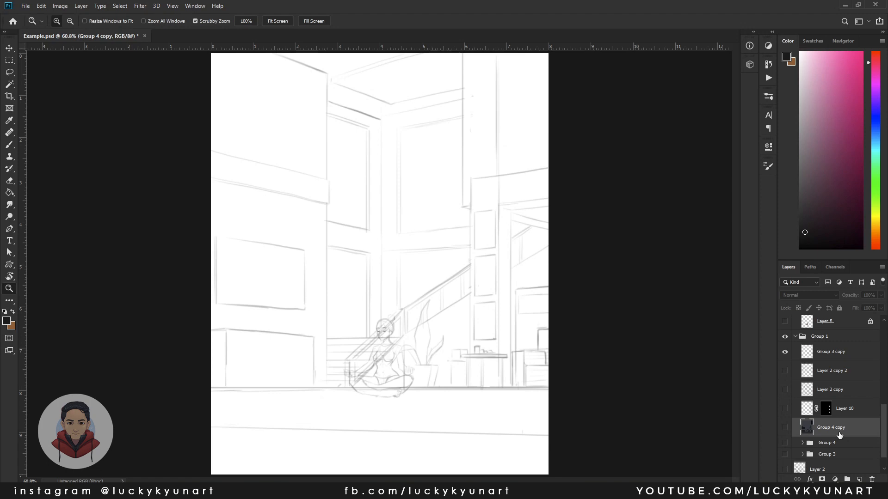
{"action": "left_click", "coordinate": [785, 428]}
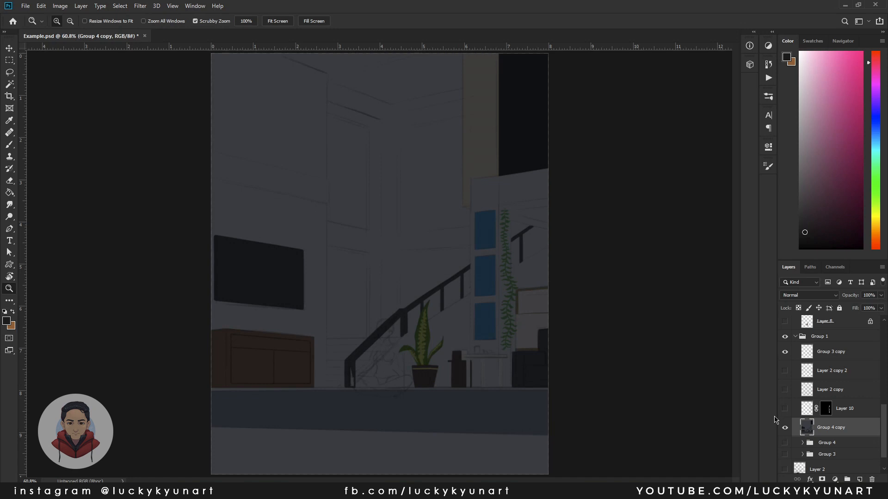
{"action": "left_click", "coordinate": [785, 409]}
{"action": "scroll", "coordinate": [882, 421], "scroll_direction": "up", "scroll_amount": 1}
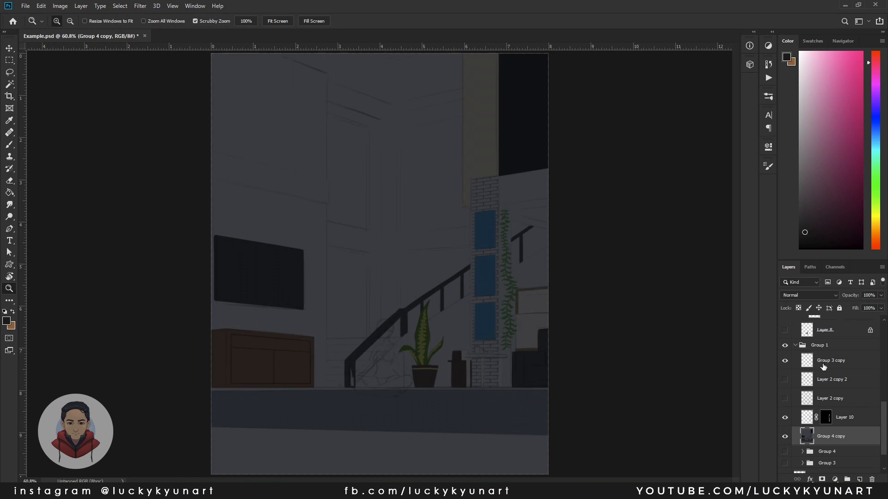
- Compare the room with and without the Group 3 copy line sketch, and leave the sketch hidden
{"action": "left_click", "coordinate": [785, 360]}
{"action": "left_click", "coordinate": [783, 360]}
{"action": "left_click", "coordinate": [785, 361]}
{"action": "left_click", "coordinate": [785, 363]}
- Show the locked layer of the seated meditating figure directly above Group 1
{"action": "left_click_drag", "start_coordinate": [882, 425], "coordinate": [882, 407]}
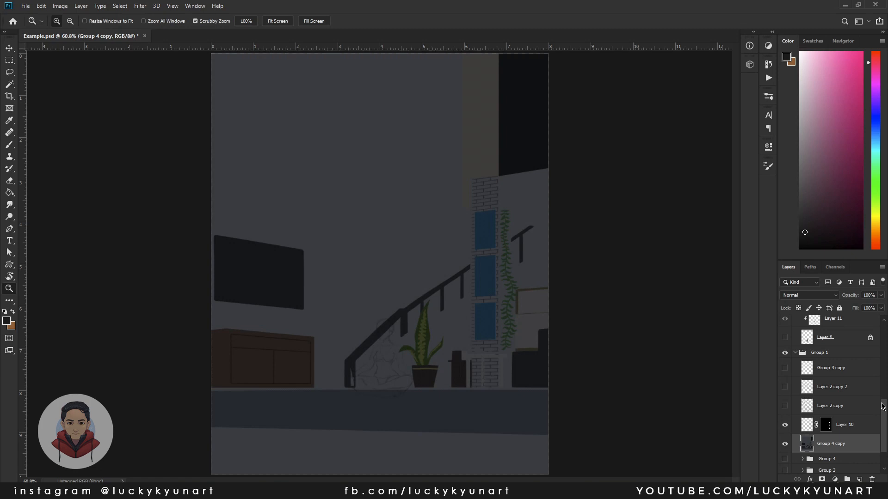
{"action": "left_click_drag", "start_coordinate": [883, 406], "coordinate": [875, 401]}
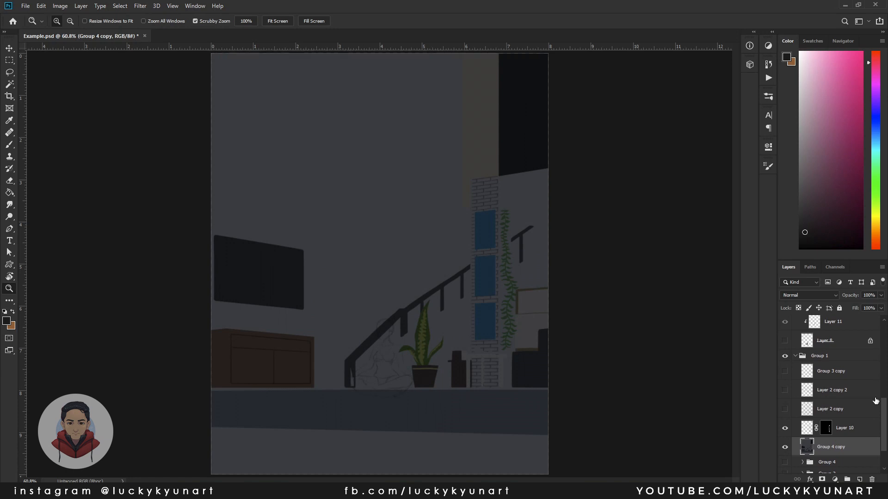
{"action": "left_click", "coordinate": [875, 402]}
{"action": "scroll", "coordinate": [874, 400], "scroll_direction": "up", "scroll_amount": 3}
{"action": "left_click", "coordinate": [784, 392]}
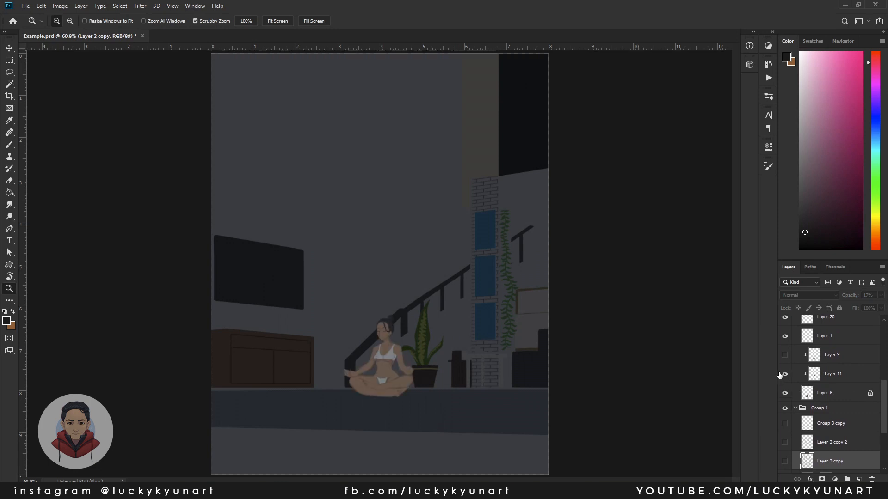
- Hide Layer 1 in Group 2 and show the masked light layer above the group
{"action": "scroll", "coordinate": [781, 374], "scroll_direction": "up", "scroll_amount": 2}
{"action": "left_click", "coordinate": [784, 364]}
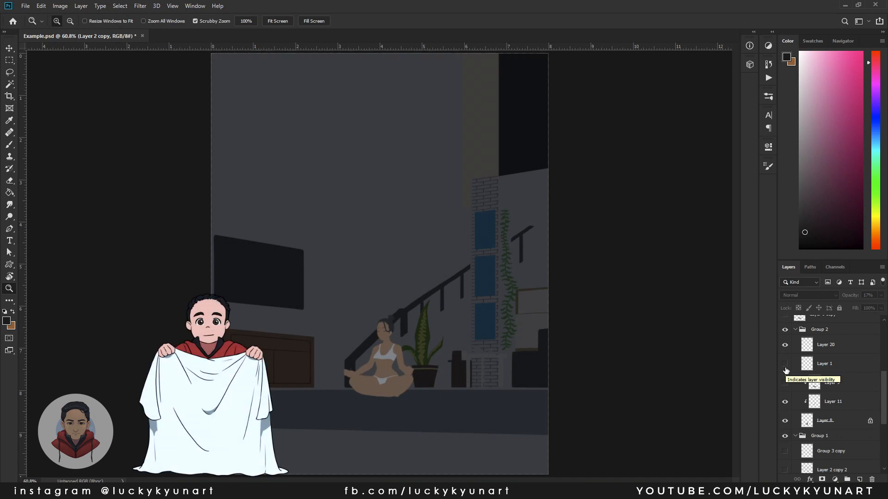
{"action": "scroll", "coordinate": [785, 370], "scroll_direction": "up", "scroll_amount": 3}
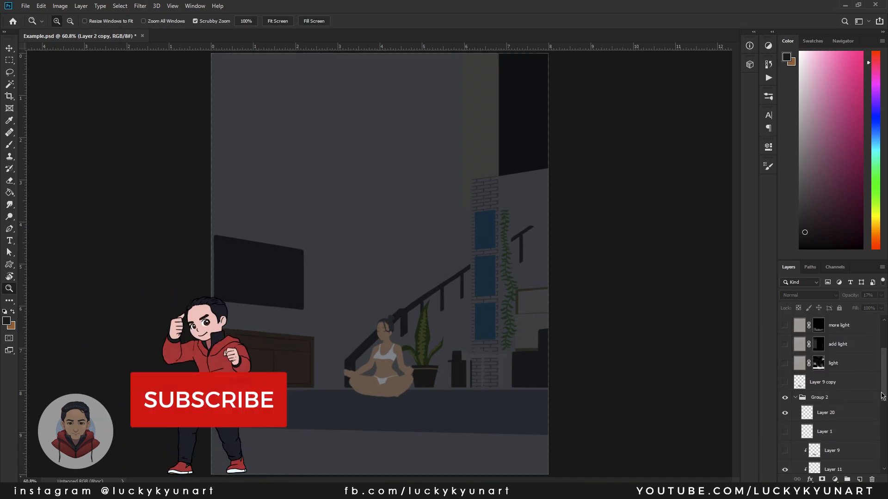
{"action": "scroll", "coordinate": [800, 374], "scroll_direction": "up", "scroll_amount": 1}
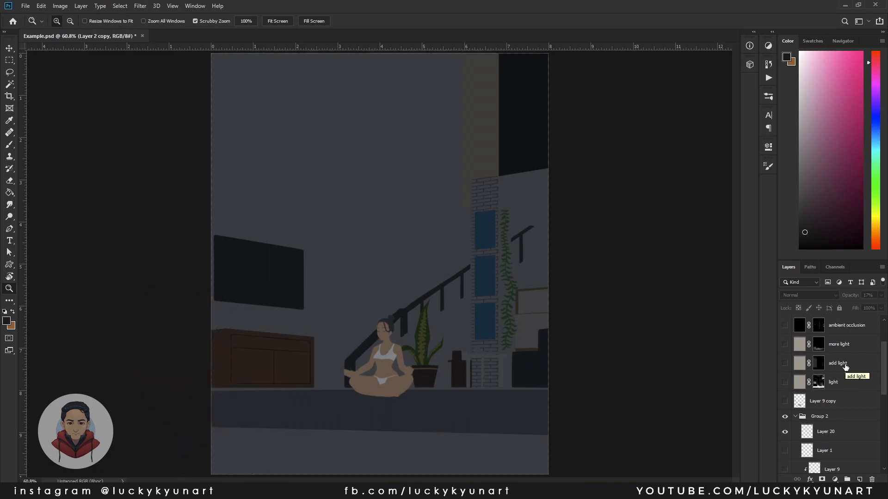
{"action": "scroll", "coordinate": [803, 393], "scroll_direction": "up", "scroll_amount": 1}
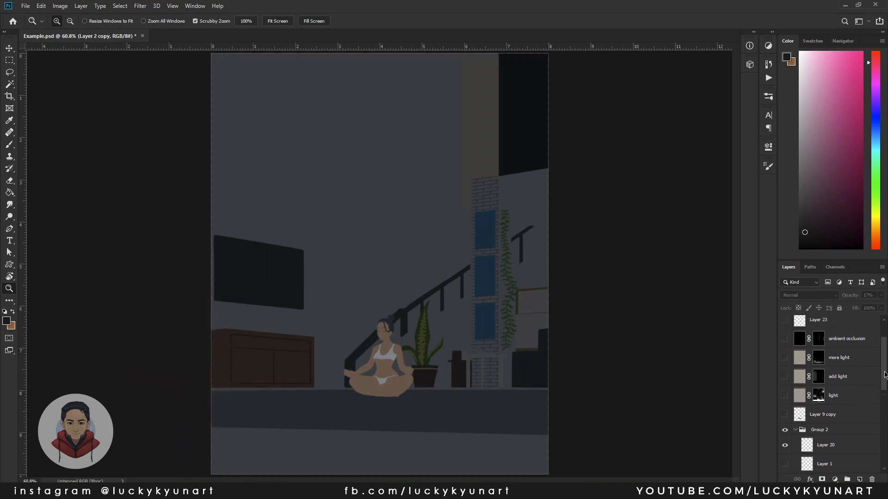
{"action": "left_click", "coordinate": [784, 396]}
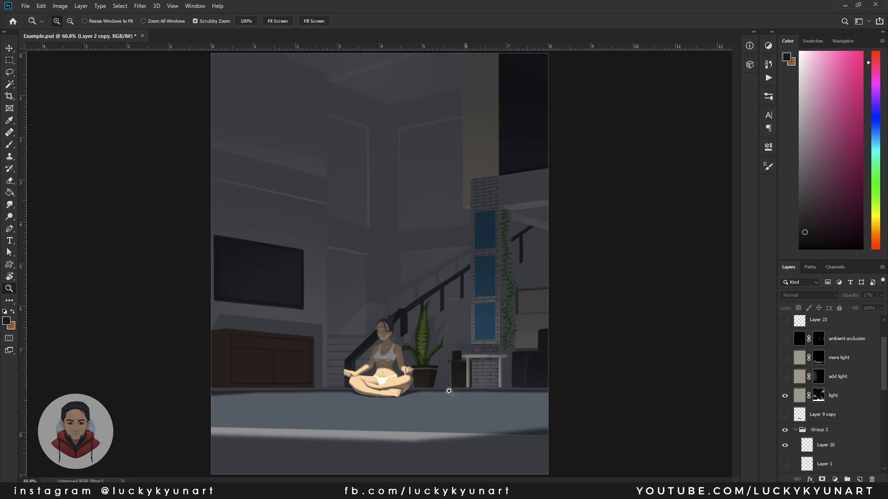
- Compare the room with the light layer's mask disabled and enabled, and view the black-and-white mask on its own
{"action": "scroll", "coordinate": [819, 395], "scroll_direction": "down", "scroll_amount": 1}
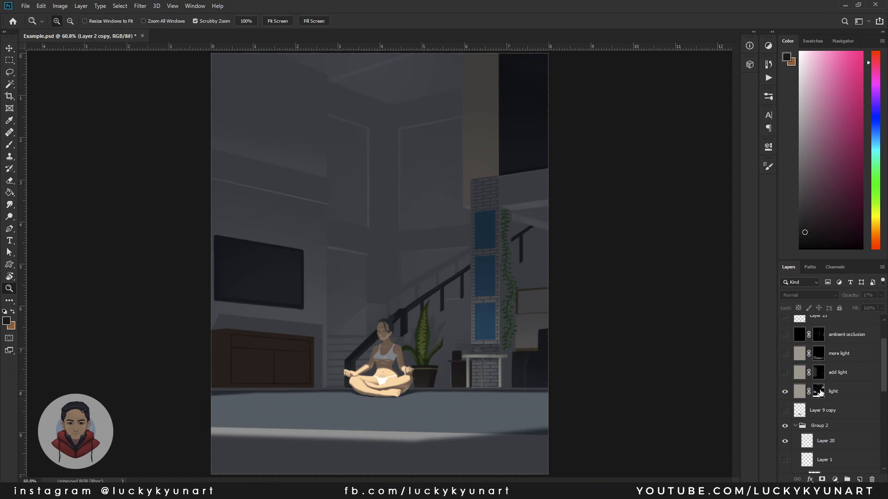
{"action": "left_click", "coordinate": [819, 392], "text": "shift"}
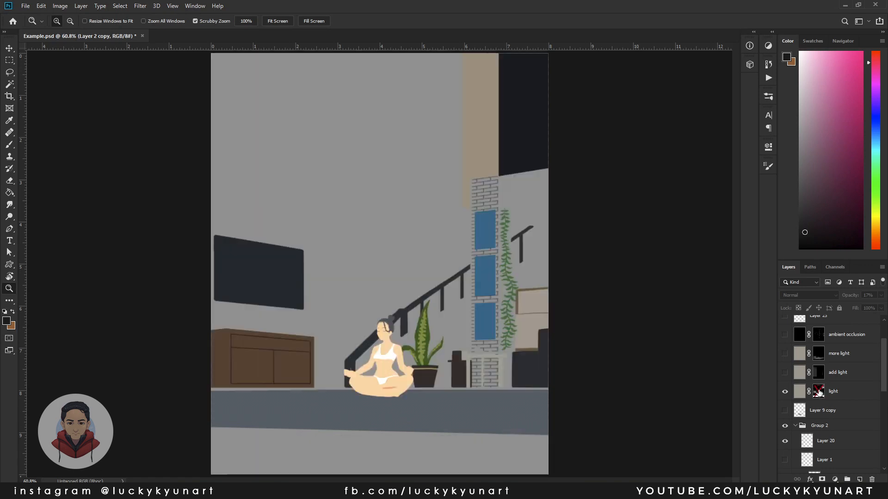
{"action": "left_click", "coordinate": [819, 392], "text": "shift"}
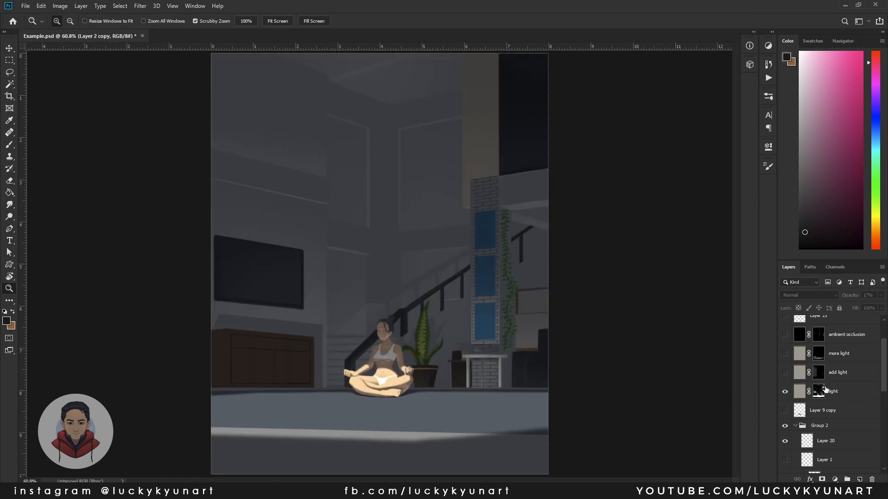
{"action": "left_click", "coordinate": [816, 393], "text": "alt"}
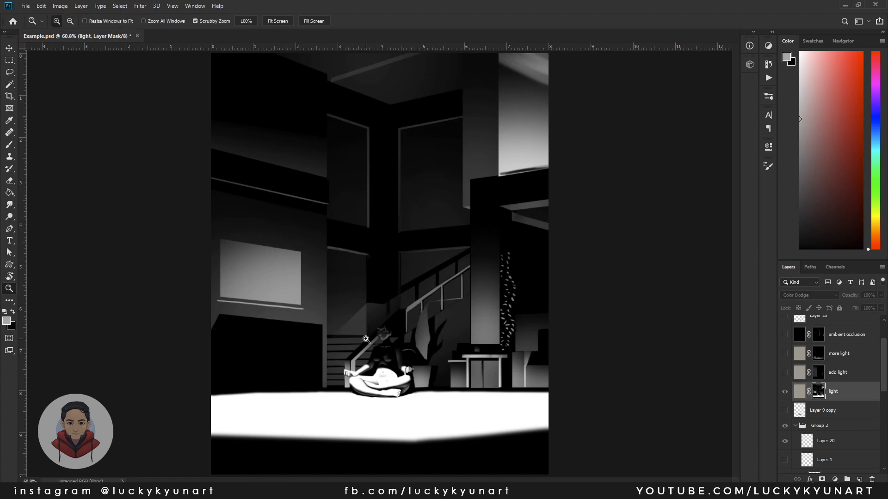
{"action": "left_click", "coordinate": [785, 391]}
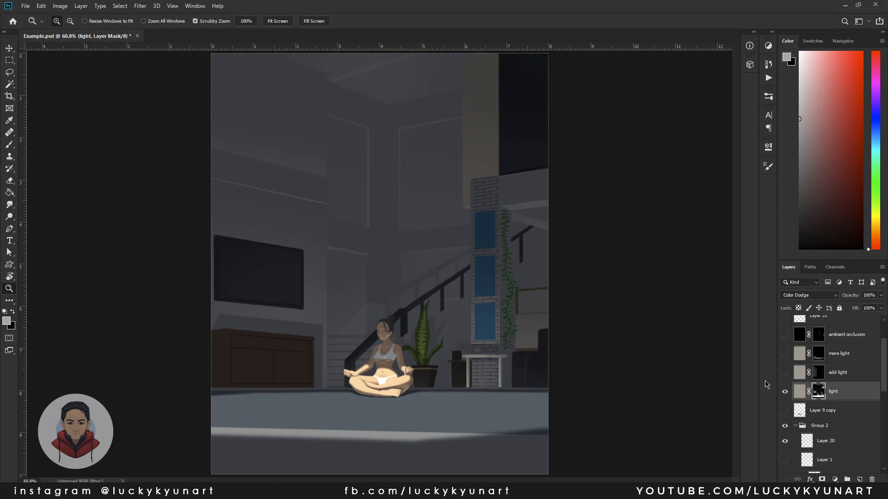
- Show and select the add light layer, comparing the room with and without it
{"action": "left_click", "coordinate": [785, 372]}
{"action": "left_click", "coordinate": [784, 372]}
{"action": "left_click", "coordinate": [785, 372]}
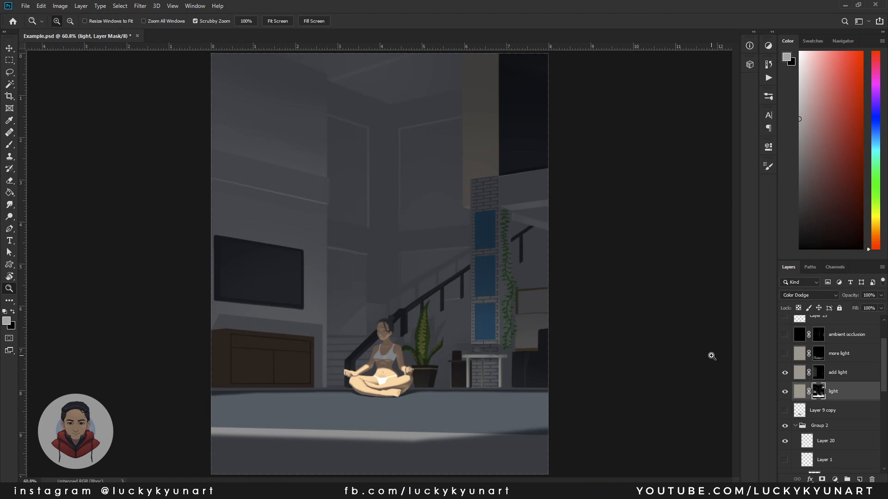
{"action": "left_click", "coordinate": [832, 373]}
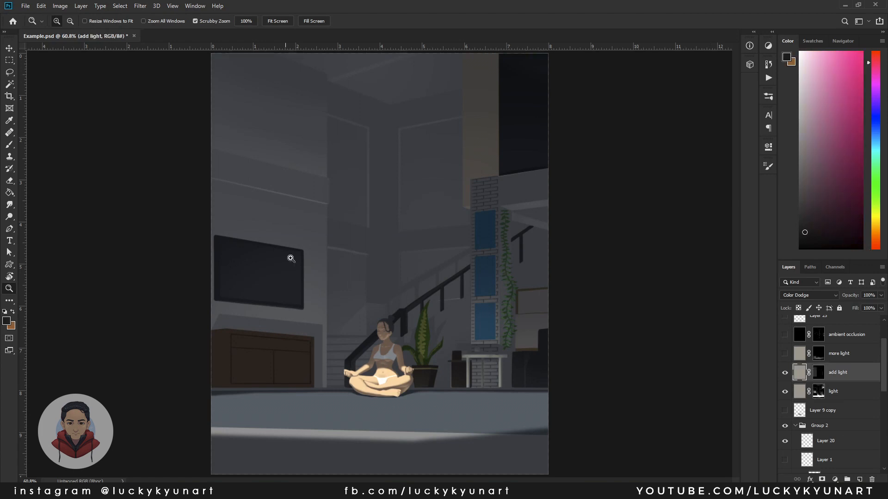
{"action": "left_click", "coordinate": [784, 373]}
{"action": "left_click", "coordinate": [784, 372]}
- Show the more light and ambient occlusion layers, comparing the room with and without the ambient occlusion
{"action": "left_click", "coordinate": [785, 354]}
{"action": "scroll", "coordinate": [858, 369], "scroll_direction": "up", "scroll_amount": 1}
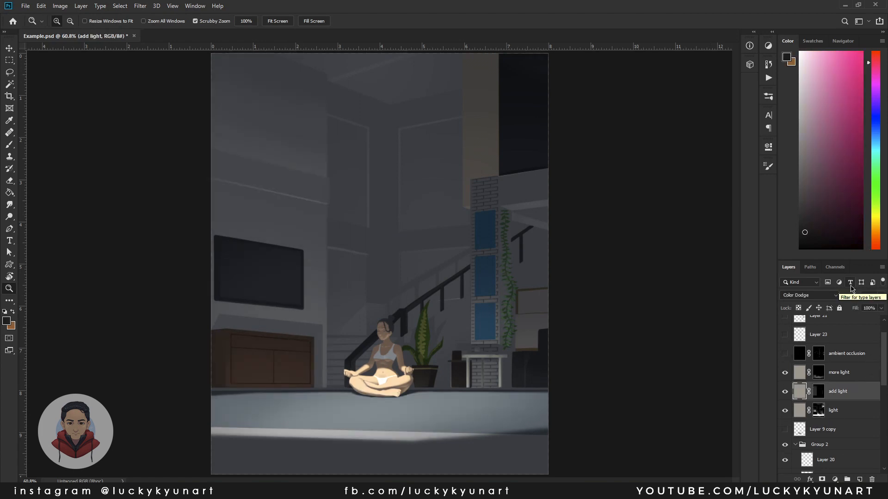
{"action": "scroll", "coordinate": [827, 370], "scroll_direction": "up", "scroll_amount": 1}
{"action": "left_click", "coordinate": [785, 372]}
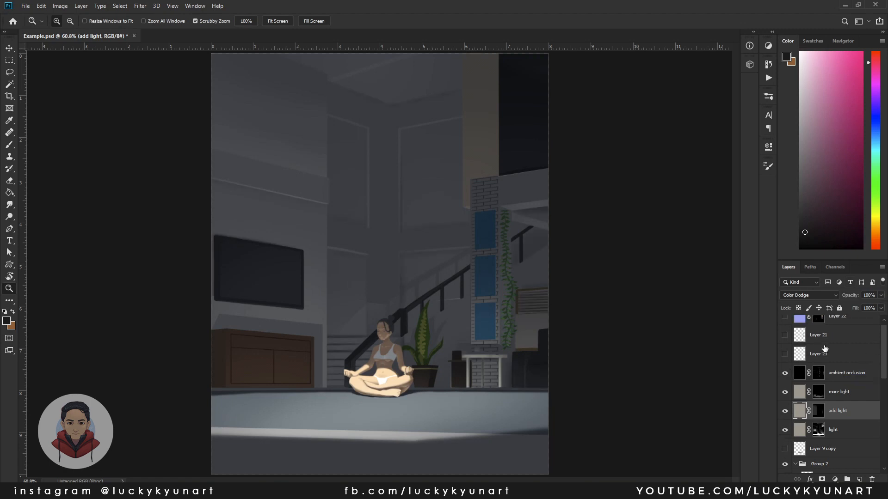
{"action": "left_click", "coordinate": [785, 373]}
{"action": "left_click", "coordinate": [785, 373]}
{"action": "left_click", "coordinate": [785, 373]}
{"action": "scroll", "coordinate": [789, 375], "scroll_direction": "up", "scroll_amount": 1}
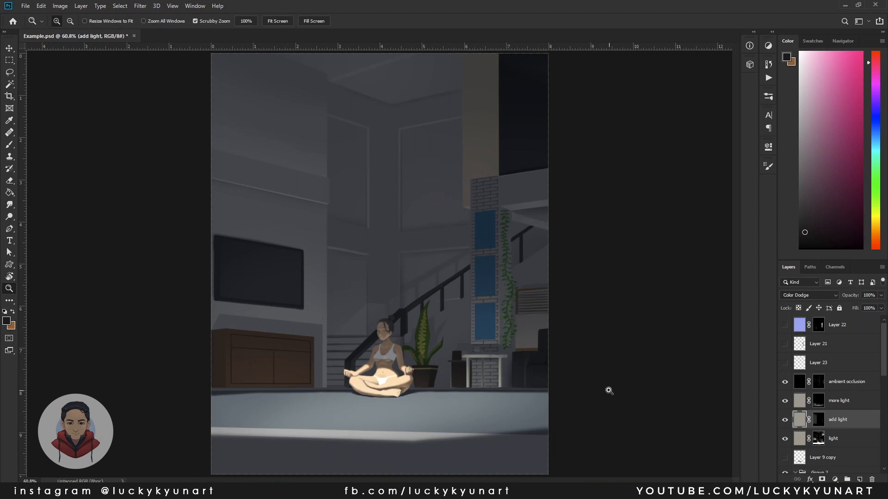
- Show and select Layer 23 above ambient occlusion, examining the seated figure up close and in the full picture
{"action": "left_click_drag", "start_coordinate": [432, 406], "coordinate": [444, 390]}
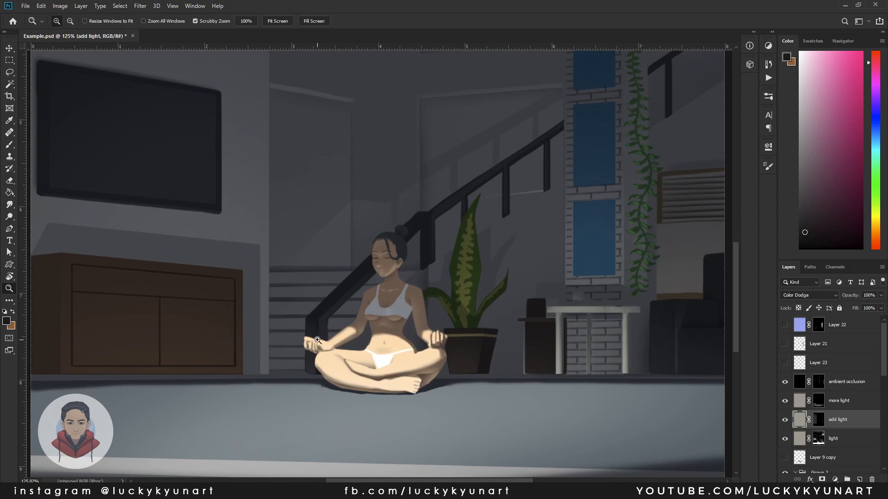
{"action": "left_click", "coordinate": [784, 363]}
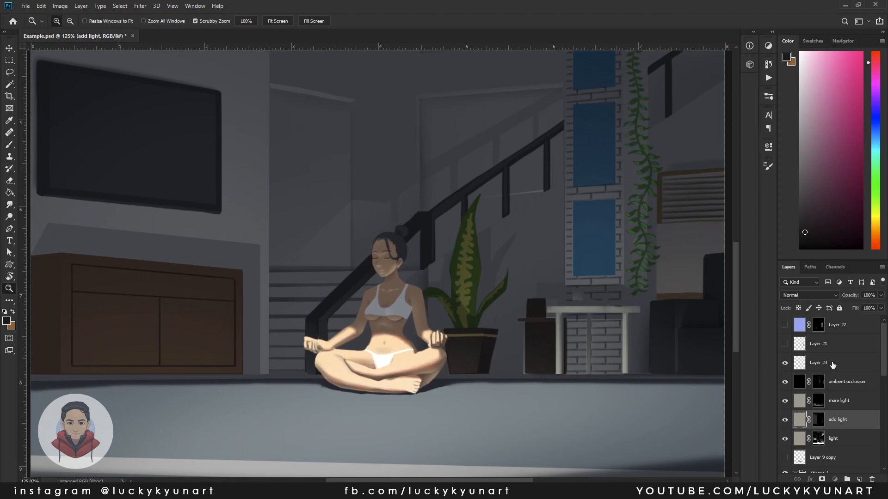
{"action": "left_click", "coordinate": [810, 365]}
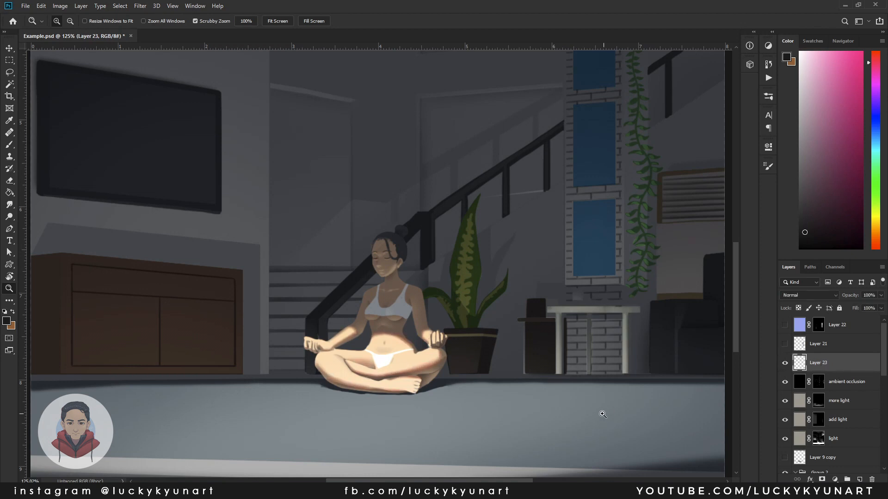
{"action": "mouse_move", "coordinate": [590, 420]}
{"action": "left_mouse_down"}
{"action": "mouse_move", "coordinate": [569, 408]}
{"action": "mouse_move", "coordinate": [591, 407]}
{"action": "left_mouse_up"}
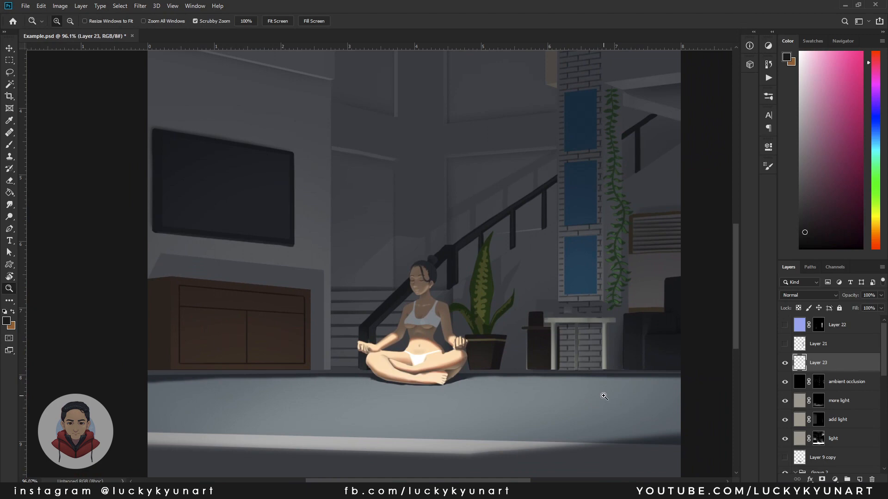
{"action": "left_click_drag", "start_coordinate": [603, 397], "coordinate": [587, 397]}
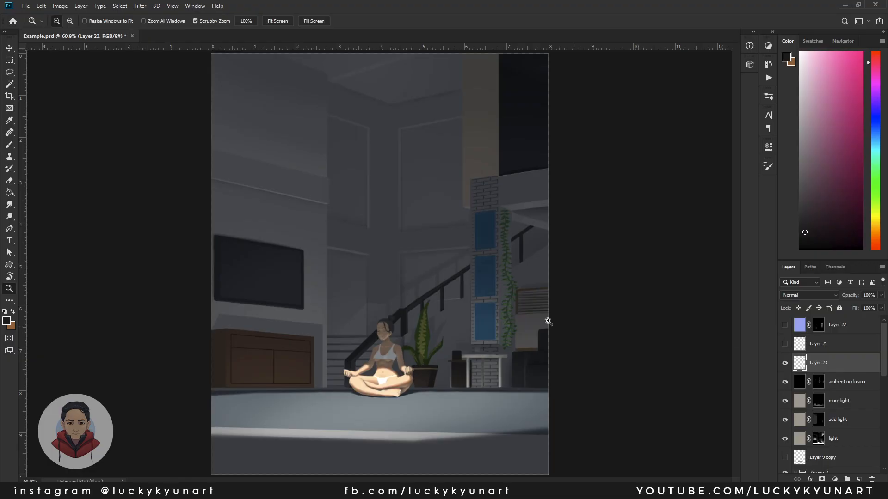
- Show Layer 21 and the masked Layer 22, comparing the blue window panels with and without the Layer 22 glow
{"action": "left_click", "coordinate": [803, 338]}
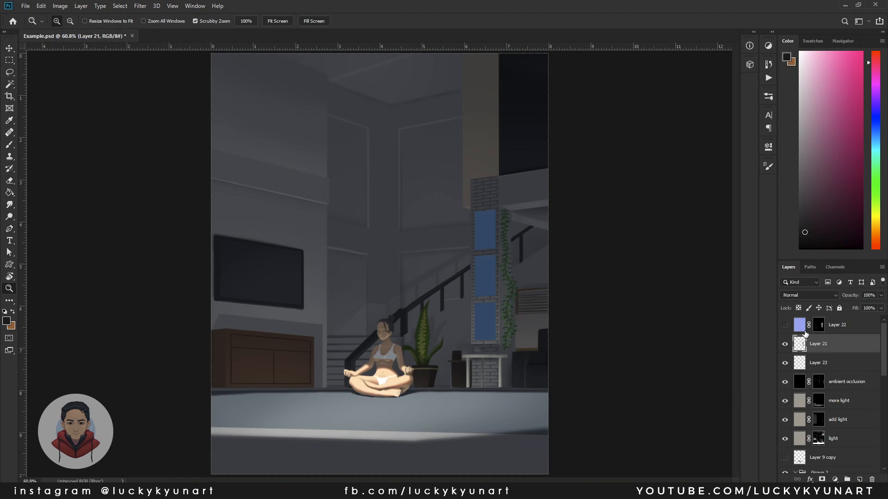
{"action": "left_click", "coordinate": [785, 325]}
{"action": "left_click", "coordinate": [785, 325]}
{"action": "left_click", "coordinate": [785, 326]}
{"action": "left_click", "coordinate": [785, 326]}
{"action": "left_click", "coordinate": [785, 325]}
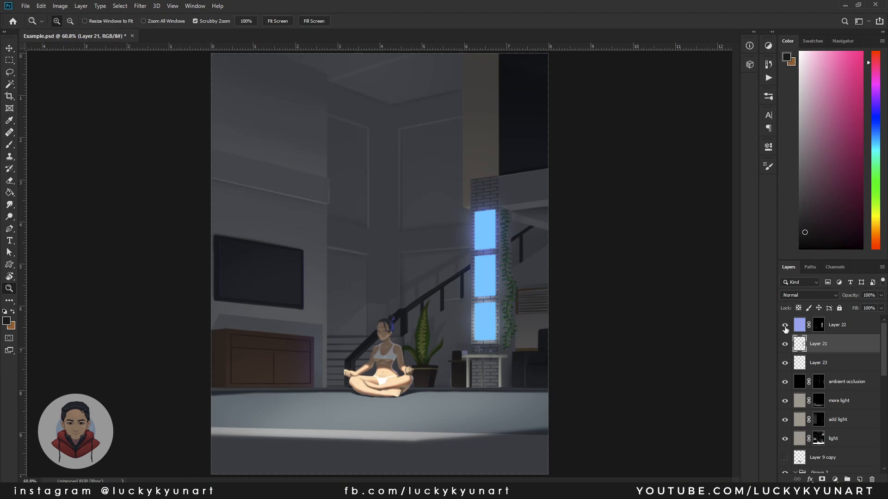